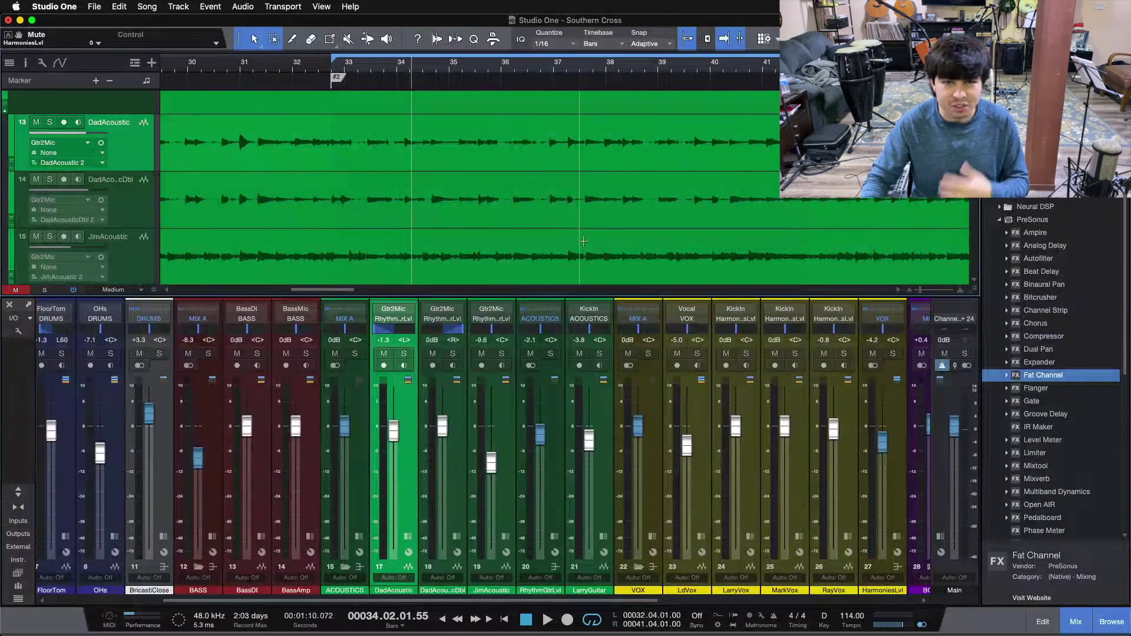
- Play back the full mix from the start of the loop range at bar 32
left_click_drag(557, 72, 548, 79)
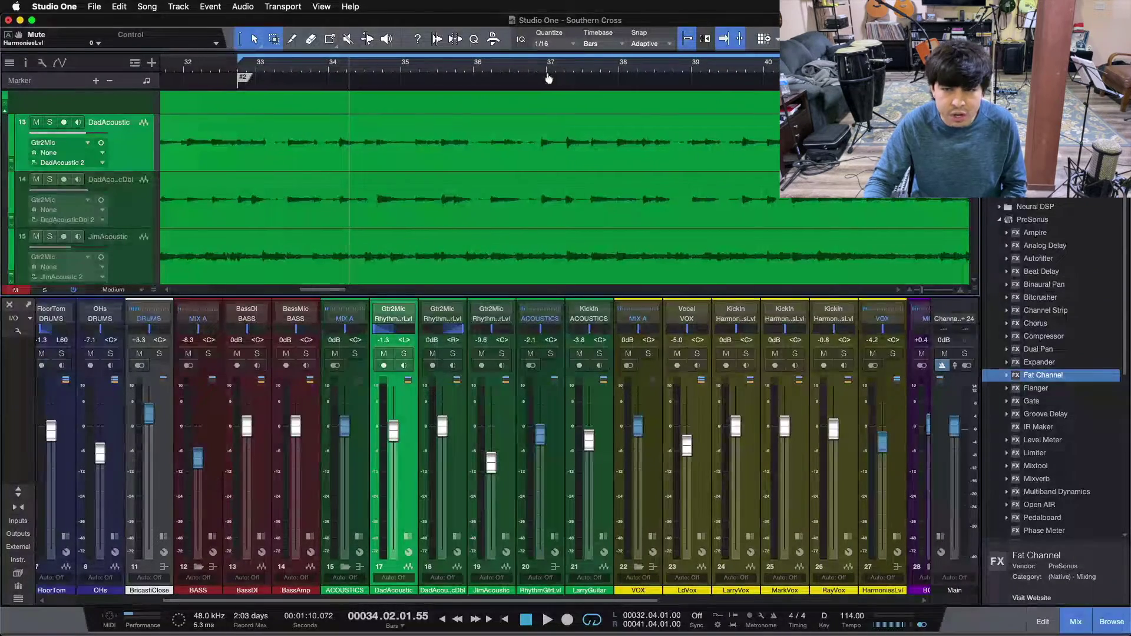
left_click(455, 507)
key("space")
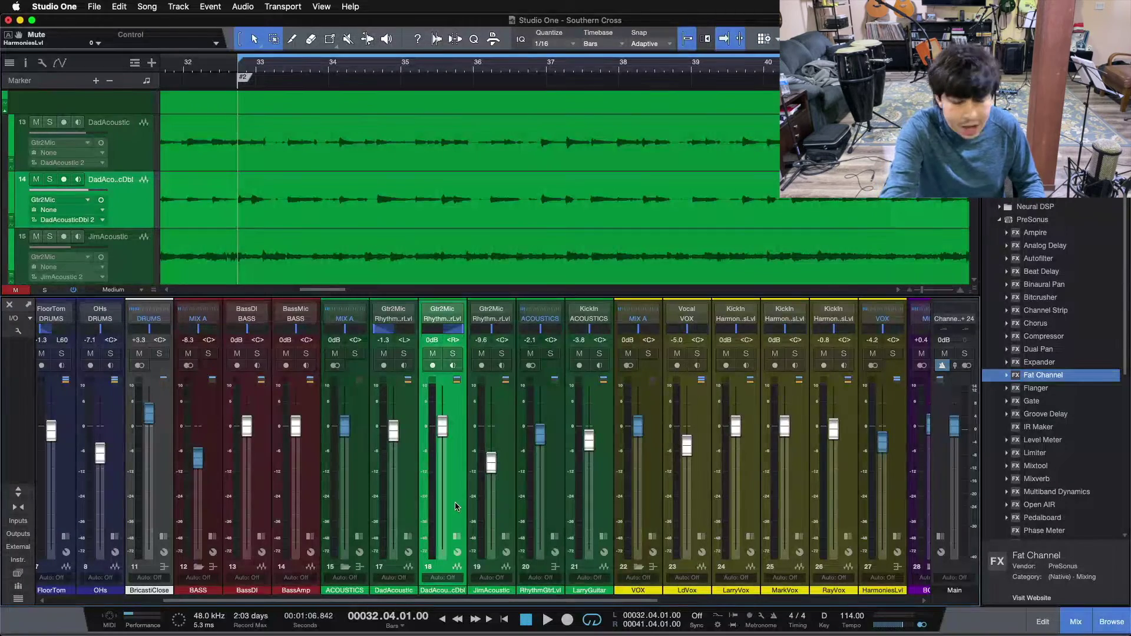
key("space")
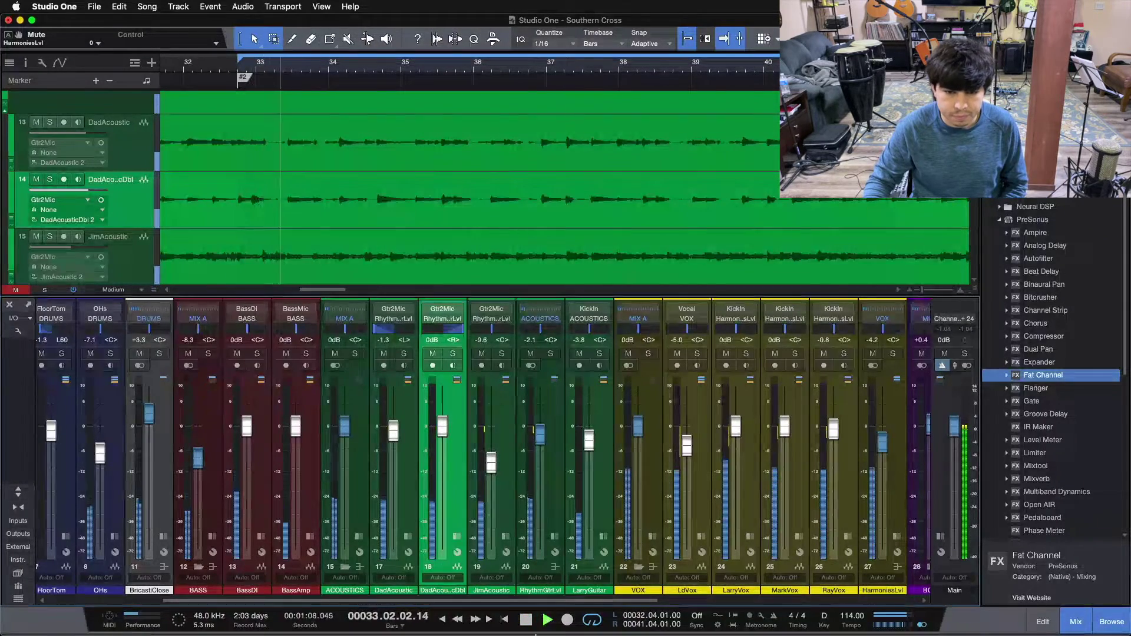
- Solo the DadAcoustic and DadAcousticDbl channels together and audition them briefly from the loop start
mouse_move(517, 602)
left_mouse_down()
mouse_move(742, 602)
mouse_move(508, 601)
left_mouse_up()
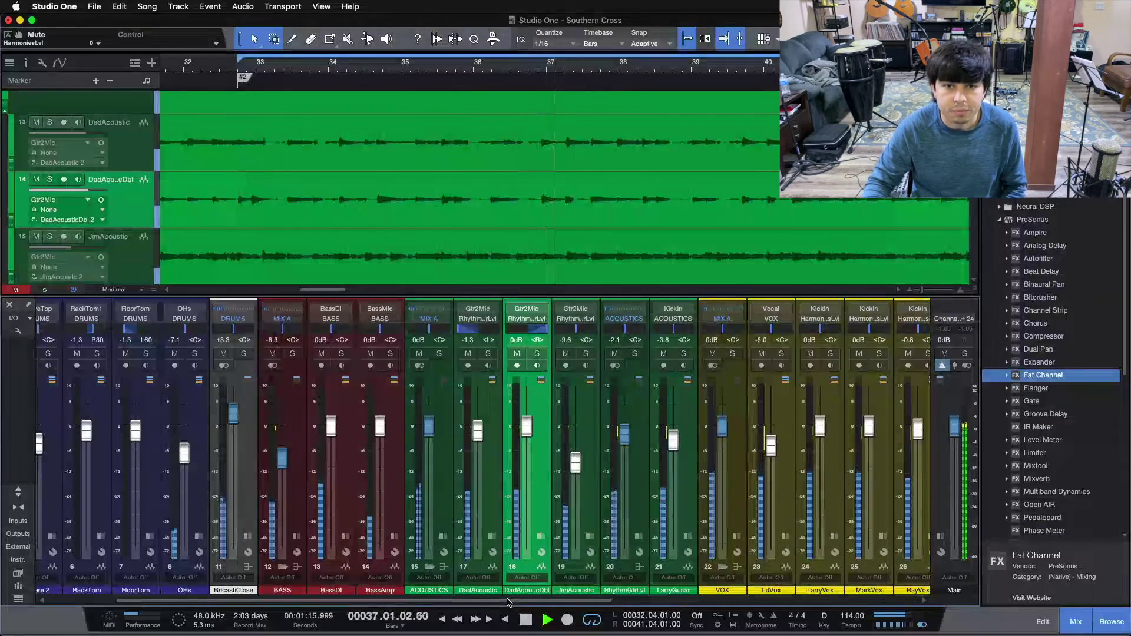
left_click(489, 436)
left_click(534, 466, "shift")
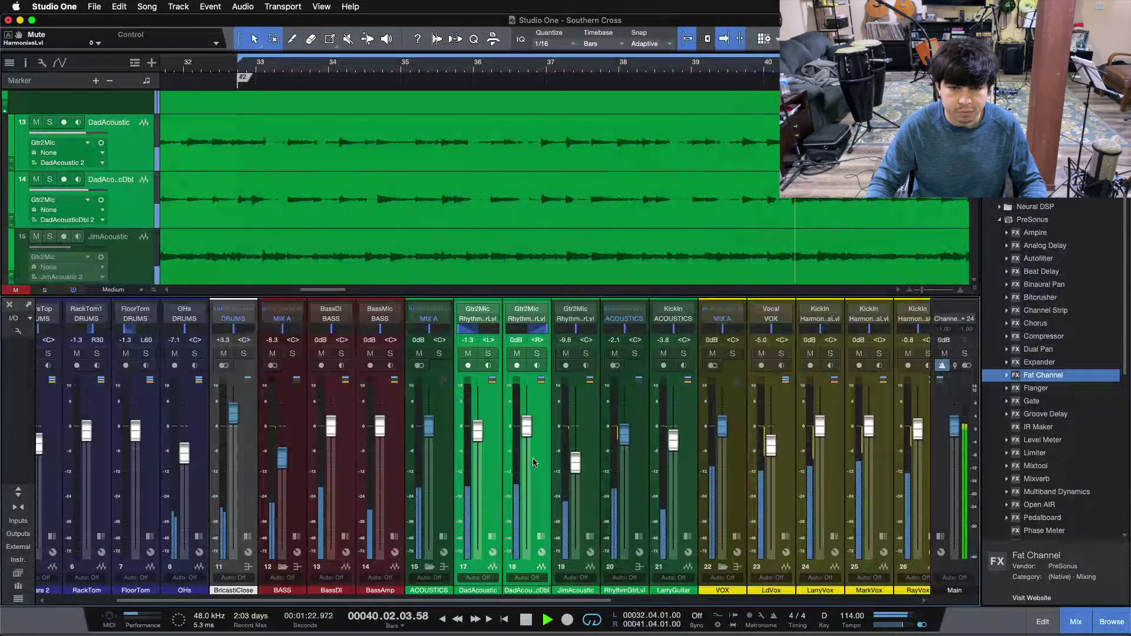
left_click(489, 355)
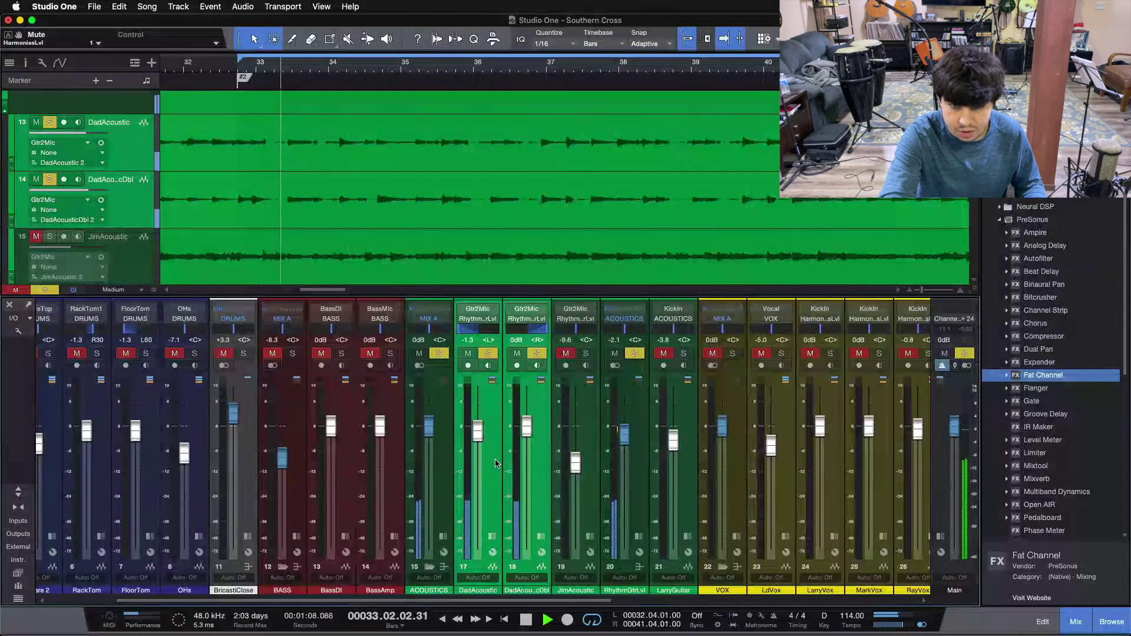
key("space")
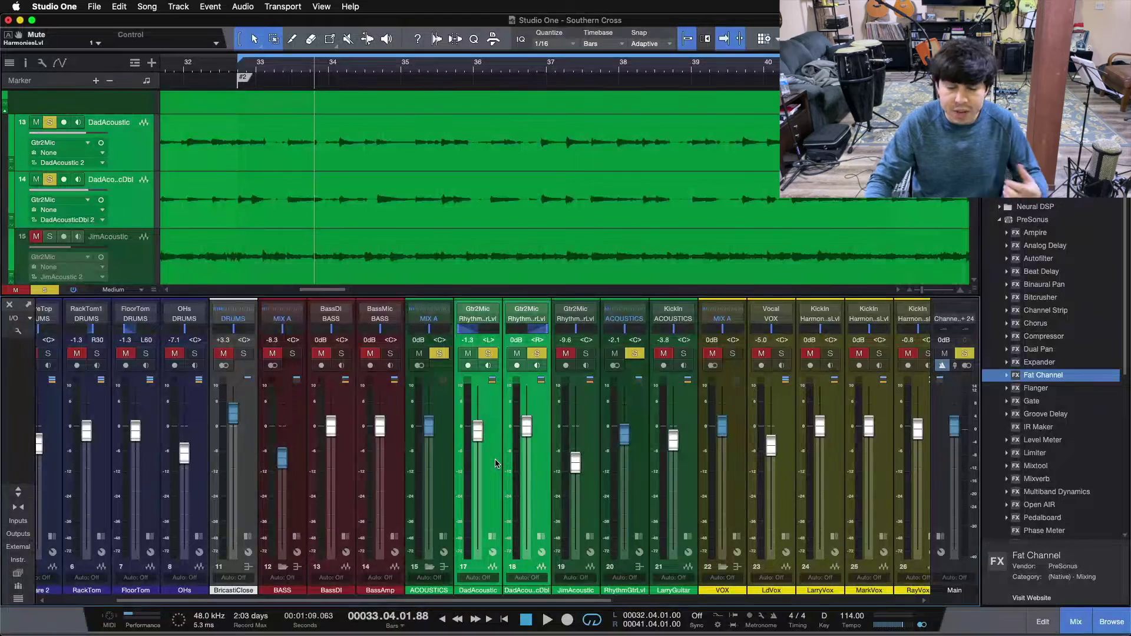
- Expand the insert racks of the DadAcousticDbl, DadAcoustic and RhythmGtrLvl channels in the mixer
left_click(496, 500)
left_click(541, 537)
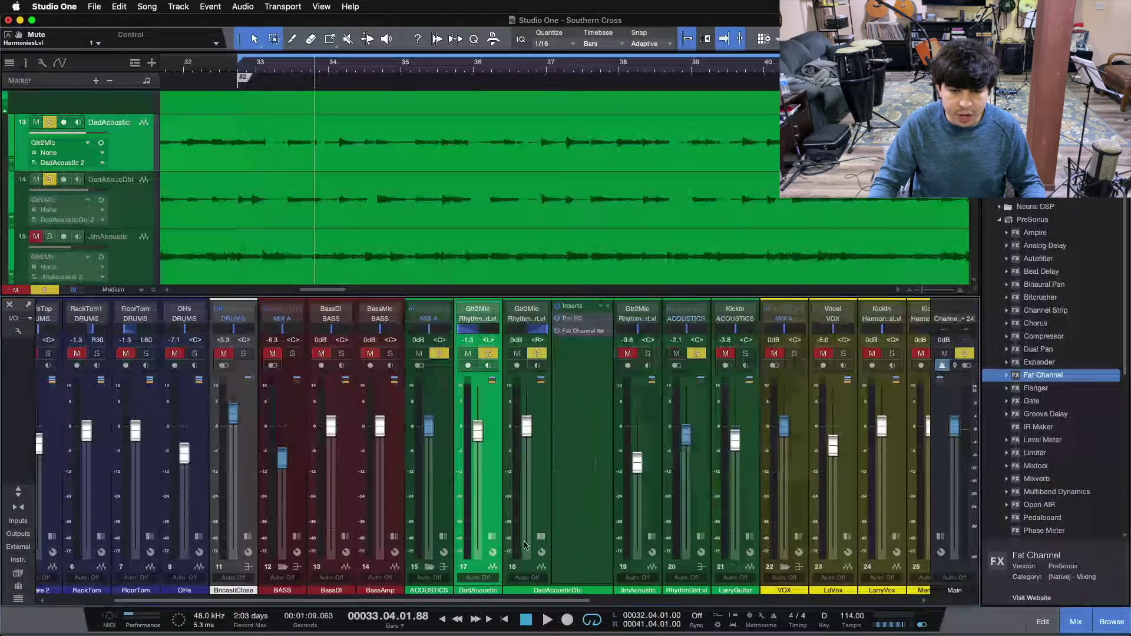
left_click(493, 537)
left_click(762, 536)
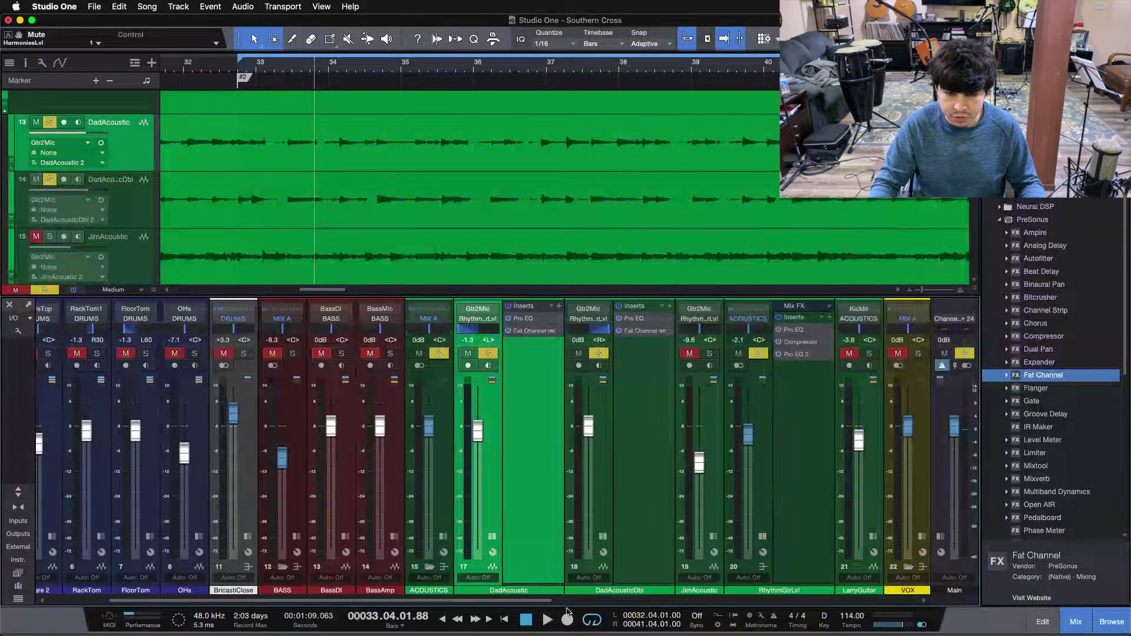
left_click_drag(514, 606, 559, 606)
left_click(550, 463)
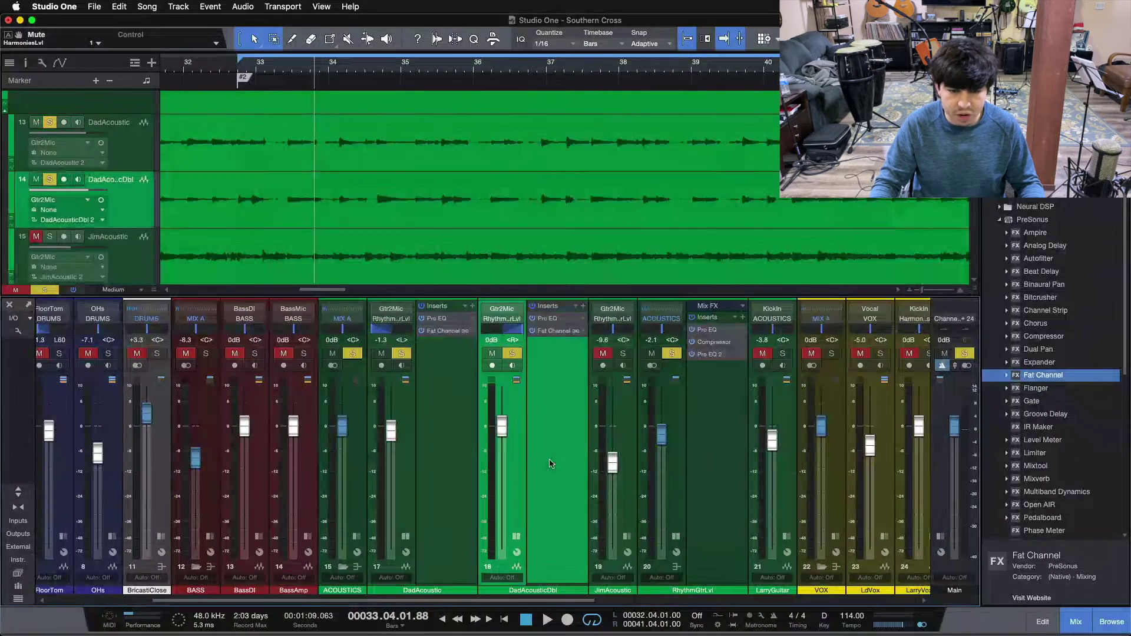
left_click(433, 451)
left_click(563, 461)
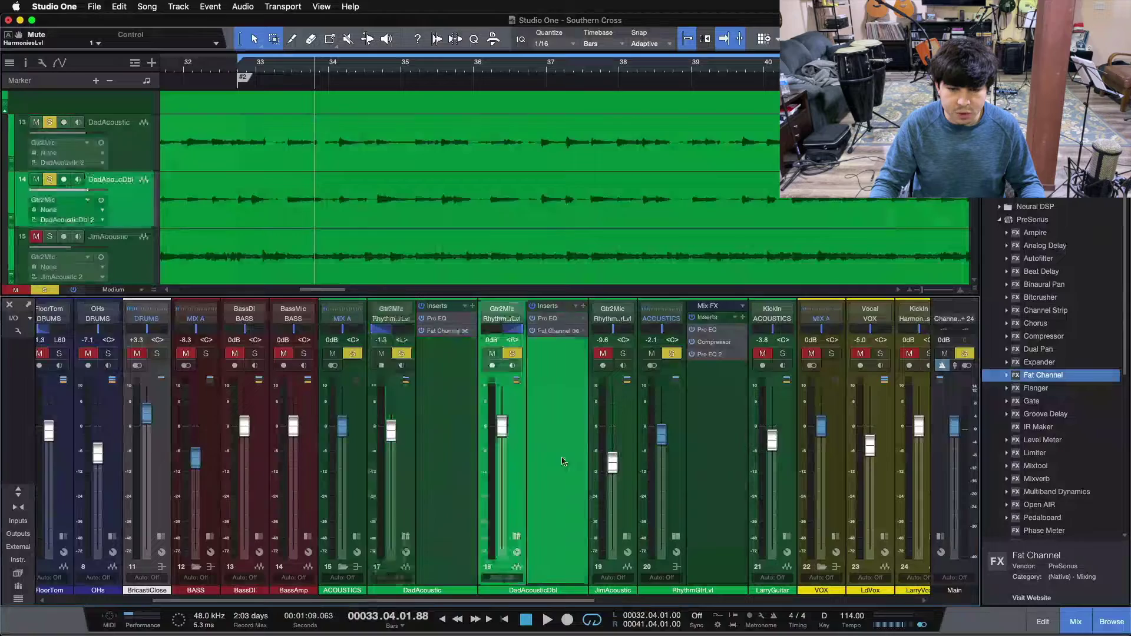
left_click(719, 538)
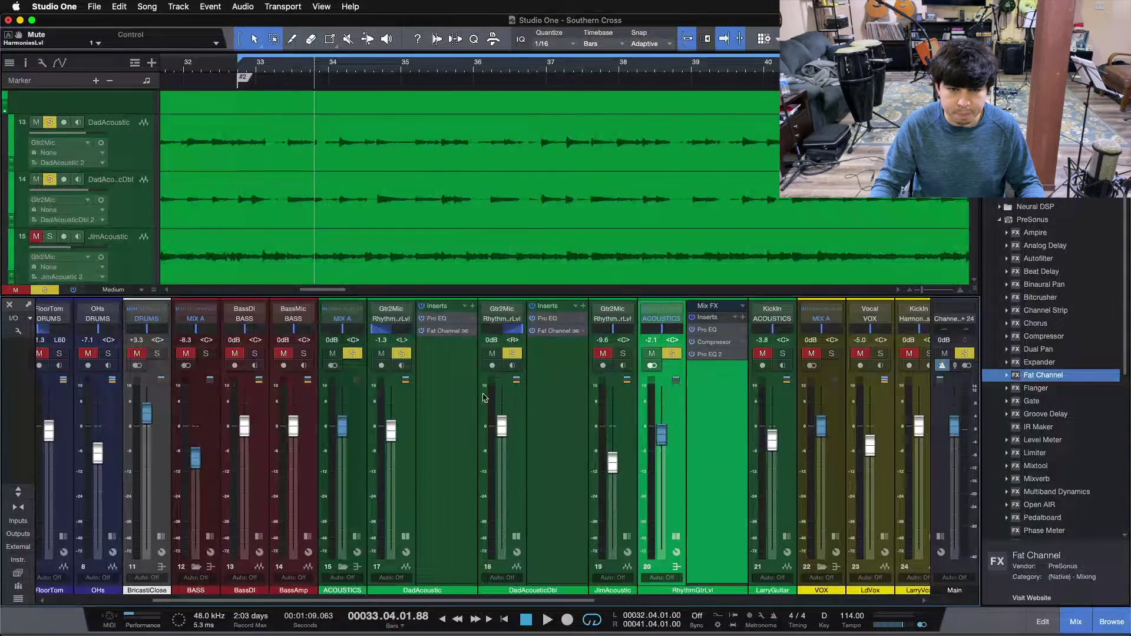
left_click(445, 424)
left_click(541, 401)
left_click(427, 368)
- Deactivate all inserts on RhythmGtrLvl, DadAcoustic and DadAcousticDbl, and audition the two soloed acoustics unprocessed from the loop start
left_click(716, 448)
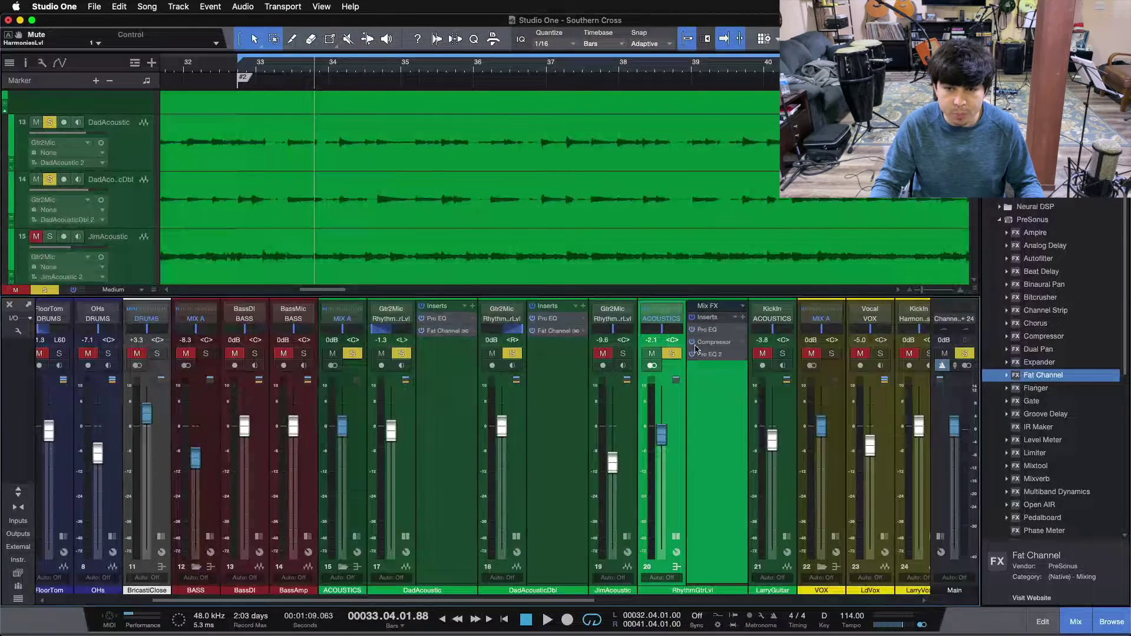
left_click(560, 377)
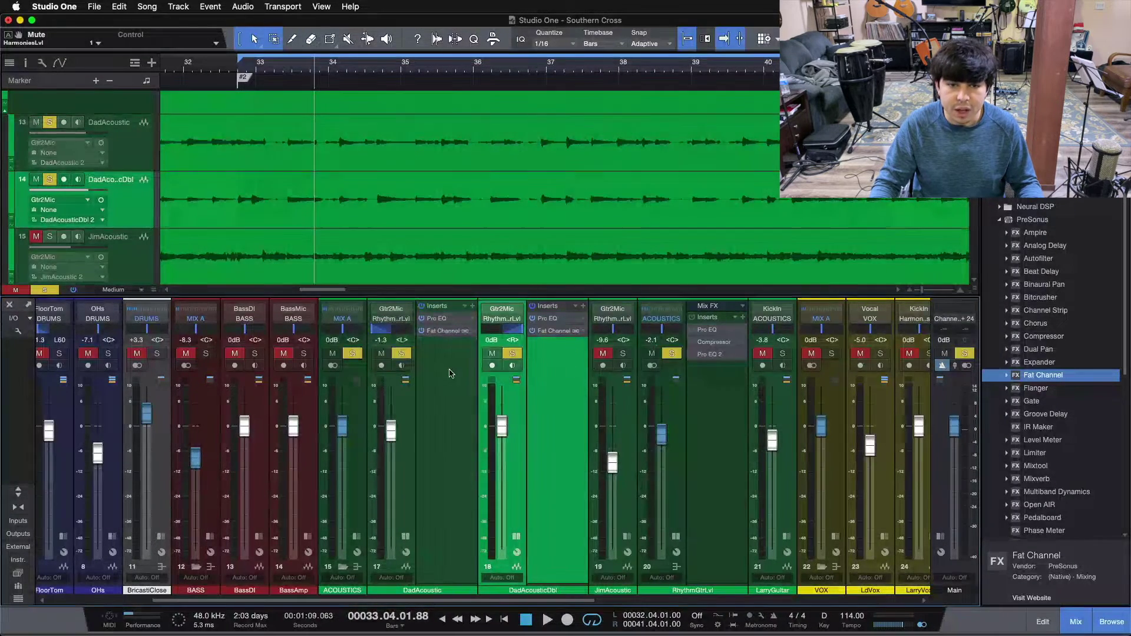
left_click(448, 372, "shift")
left_click(419, 306)
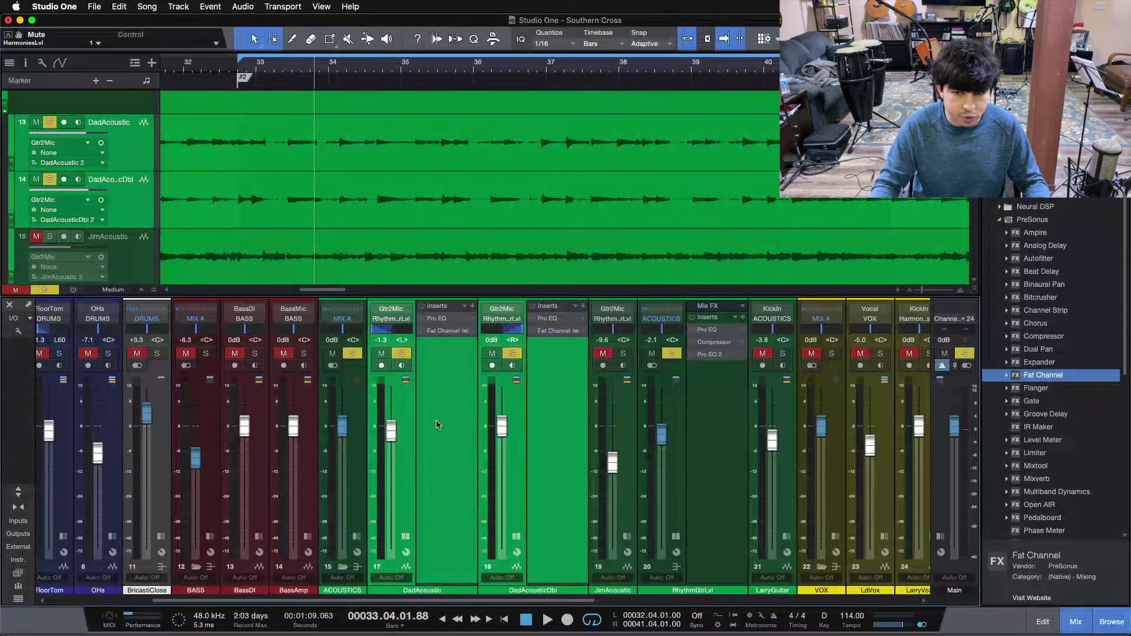
key("KP_1")
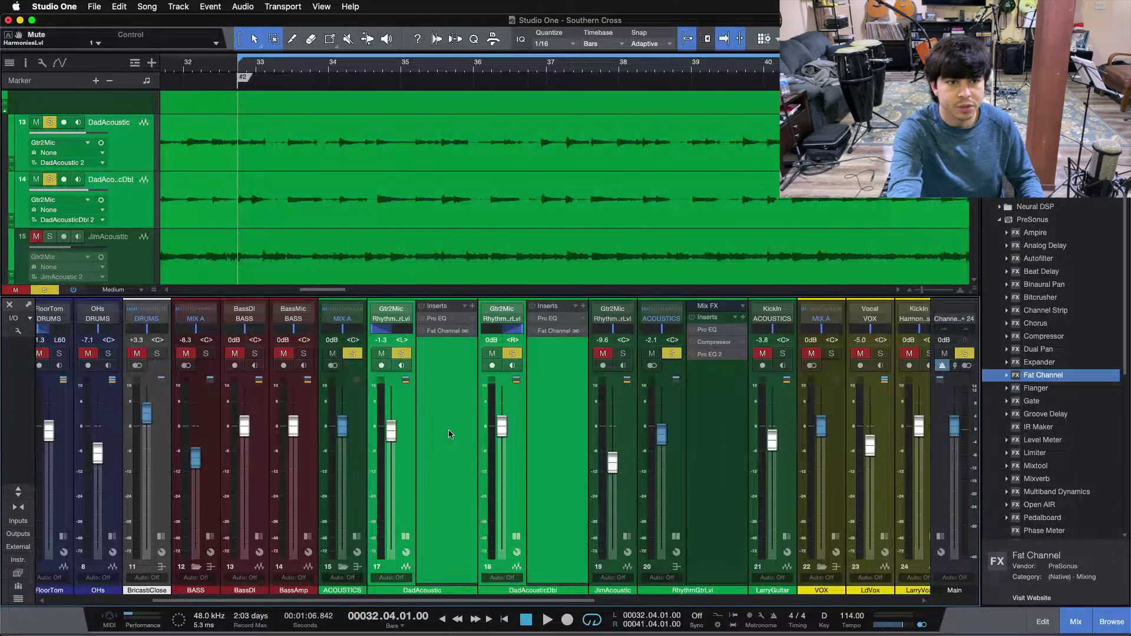
key("space")
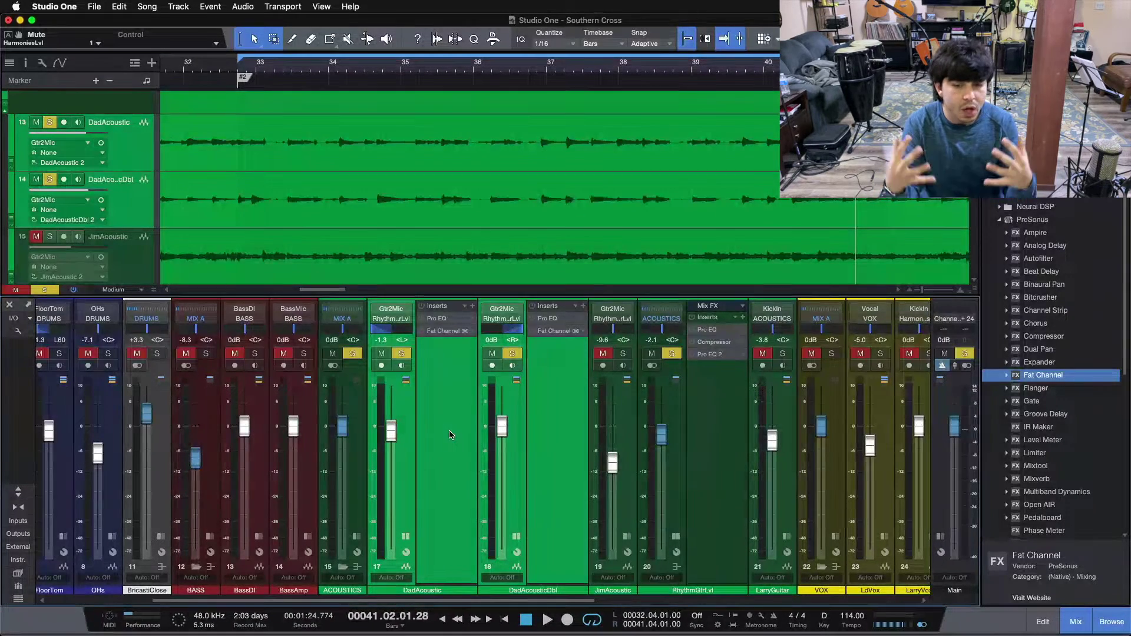
- Solo only the DadAcoustic channel and activate its Pro EQ insert
left_click(450, 435)
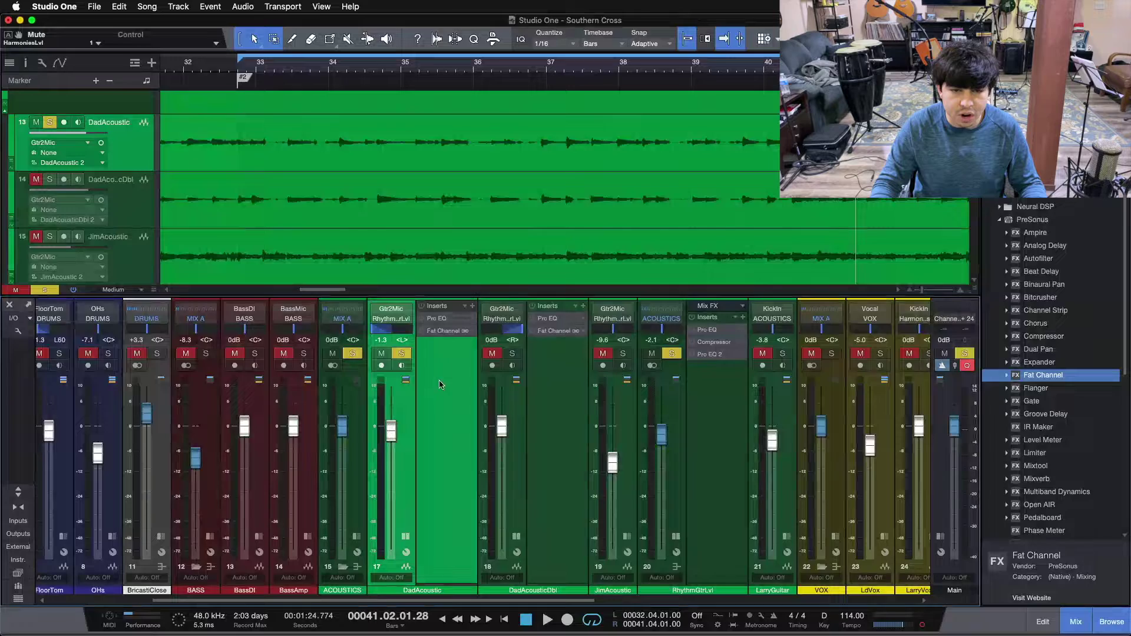
left_click(437, 319)
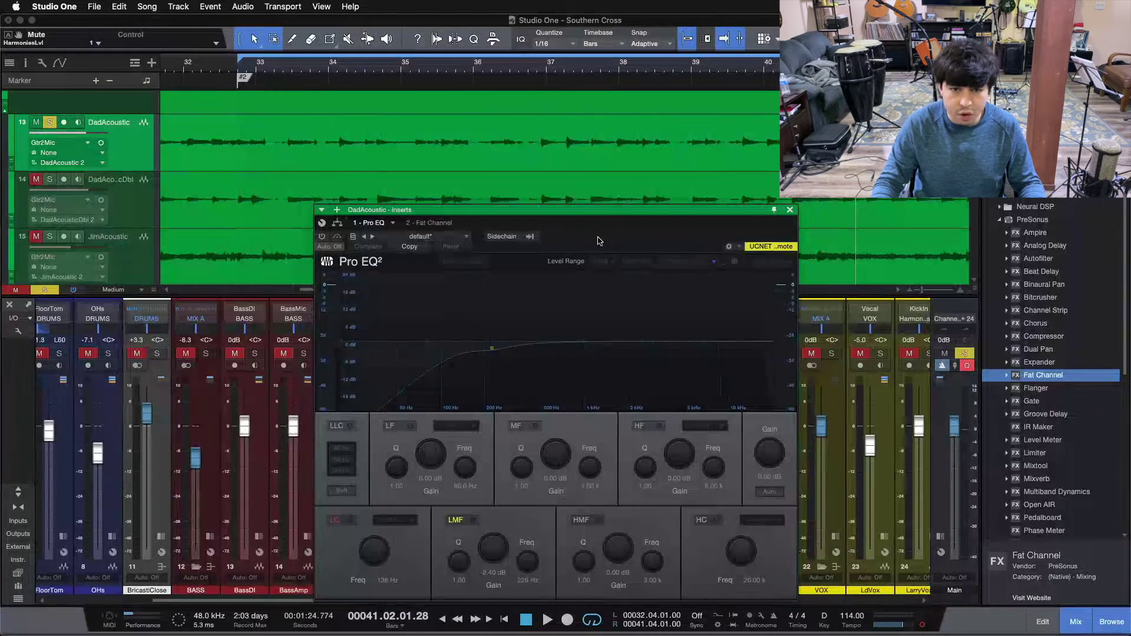
left_click(373, 235)
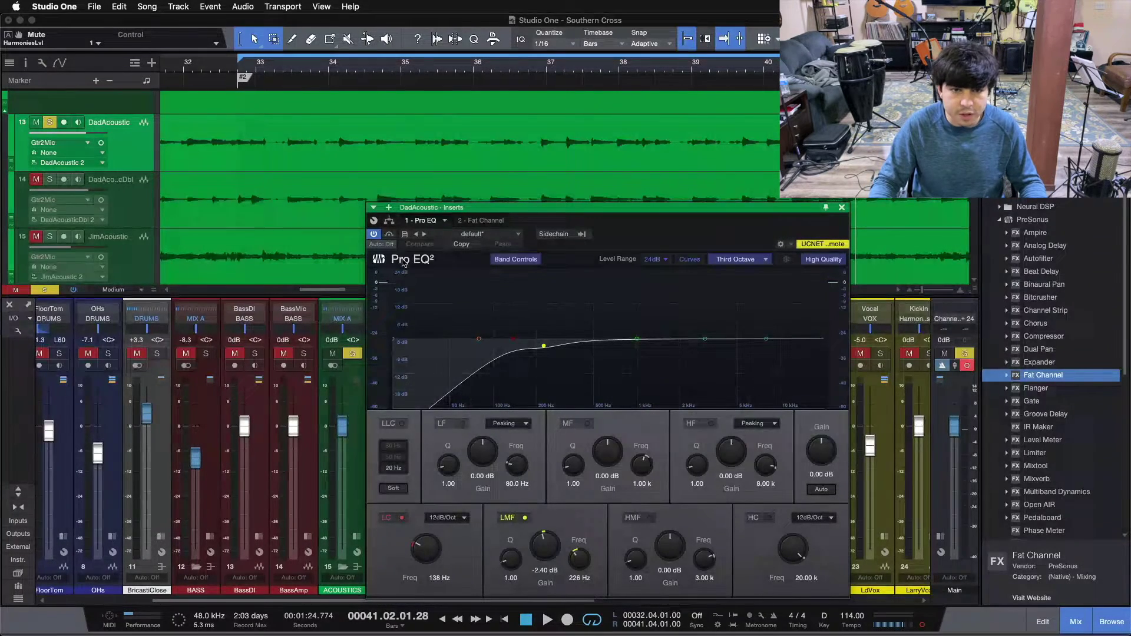
- Compare DadAcoustic with its Pro EQ bypassed and engaged during playback from the loop start
left_click(385, 237)
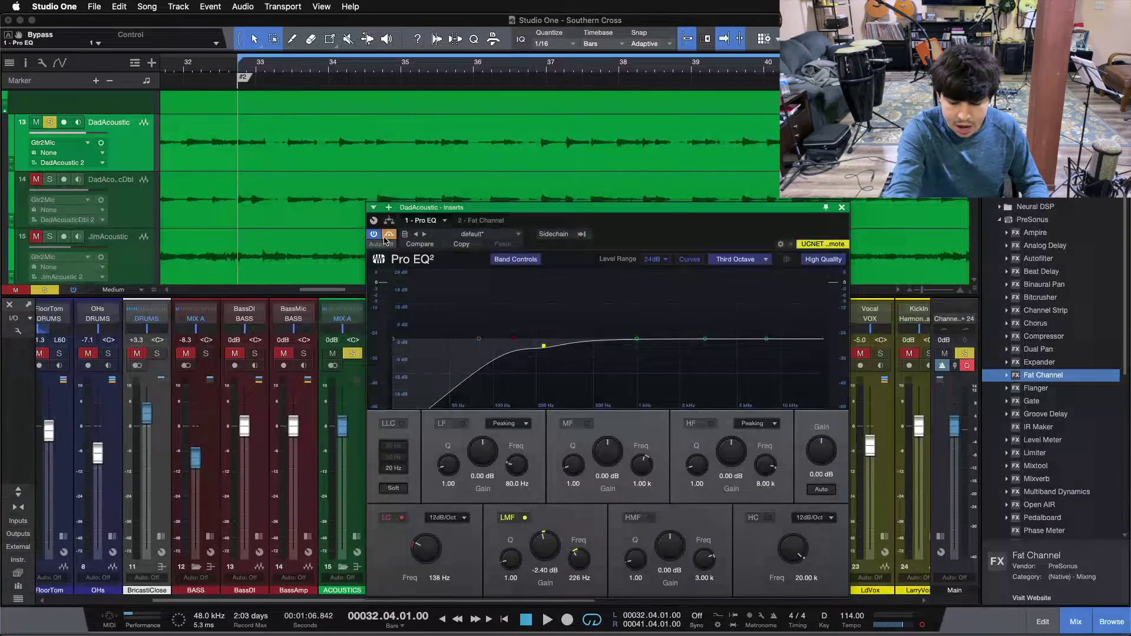
key("space")
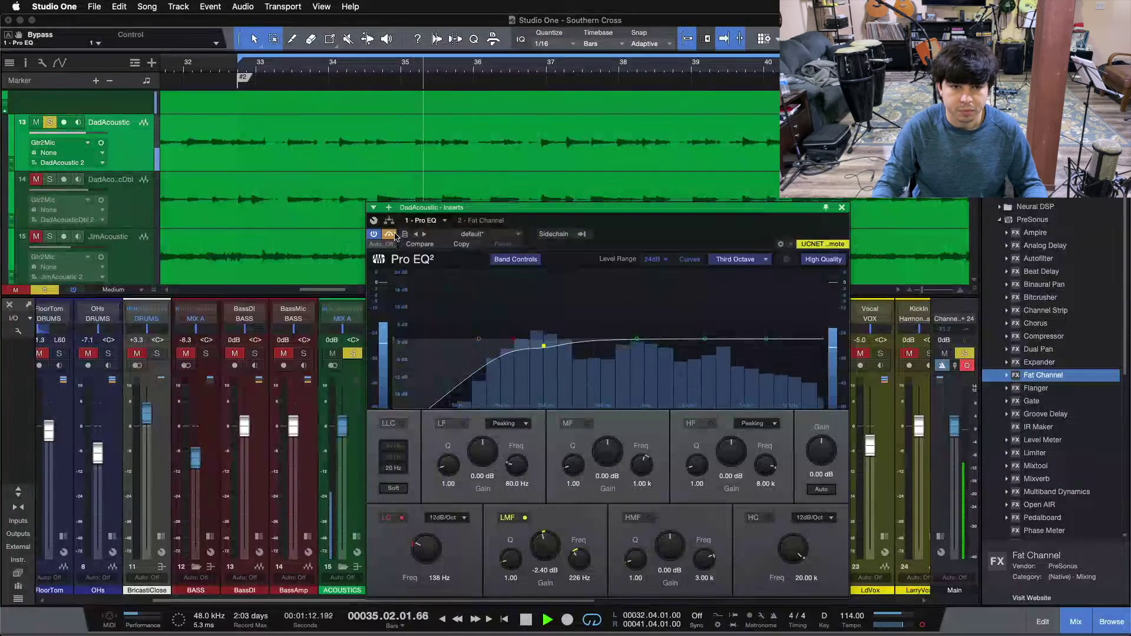
left_click(389, 234)
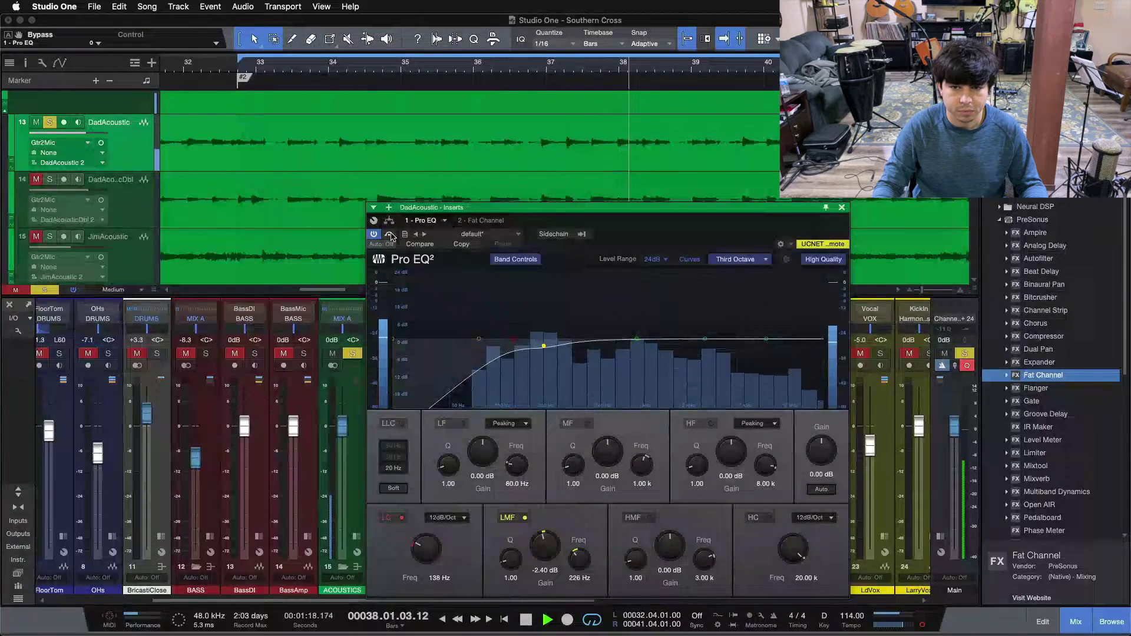
left_click(389, 234)
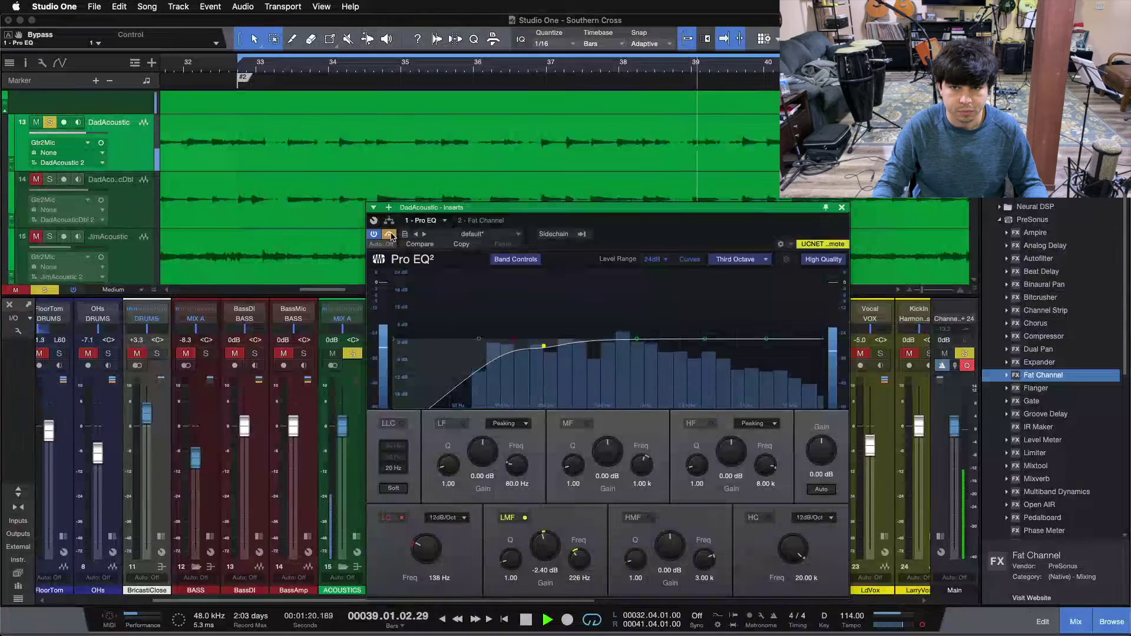
left_click(389, 234)
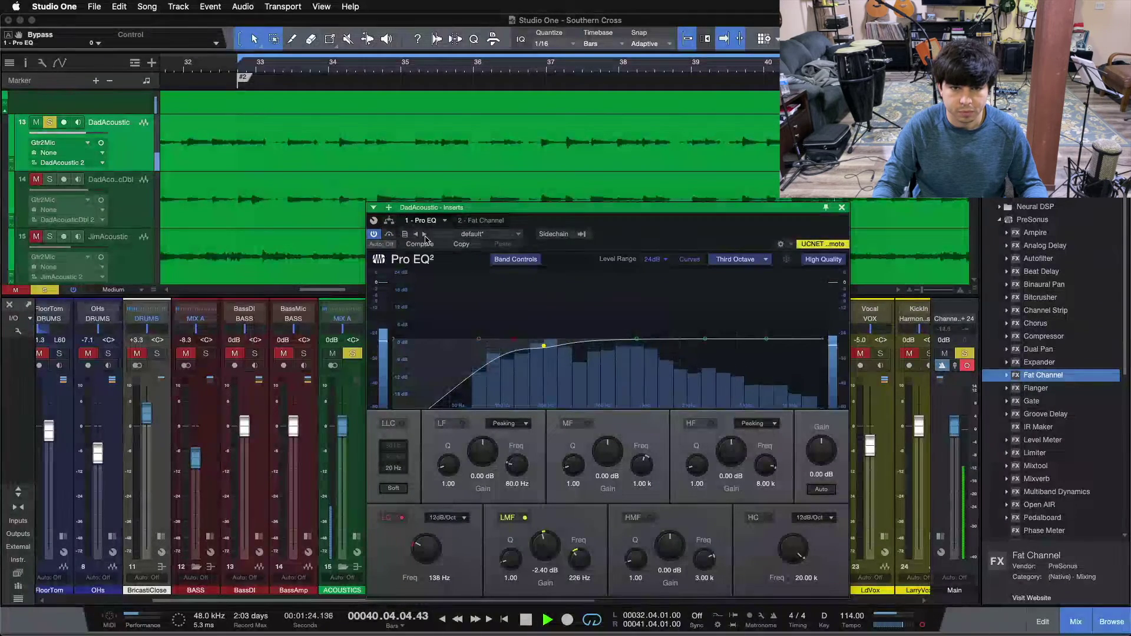
left_click(390, 234)
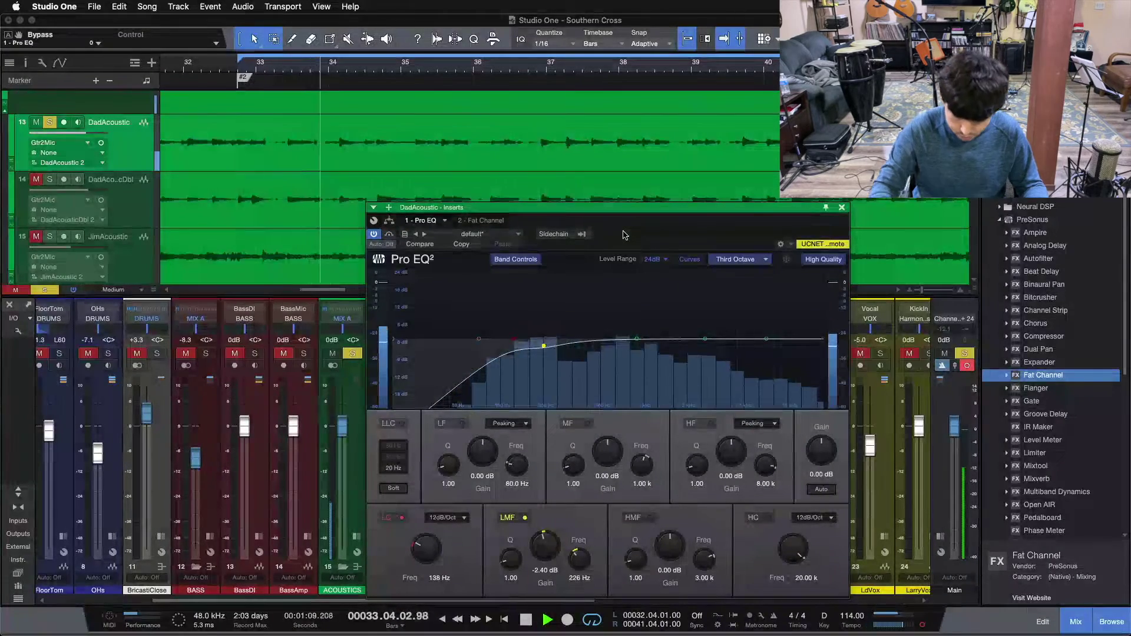
key("space")
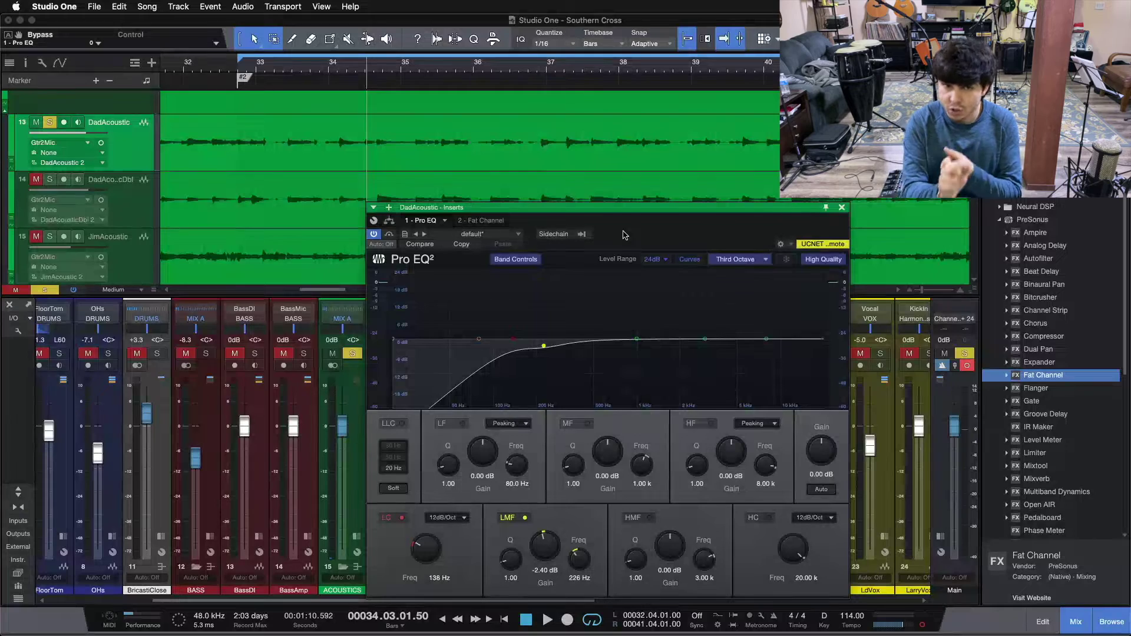
- Open the Fat Channel insert on DadAcoustic and activate it
left_click(483, 221)
left_click(728, 260)
left_click_drag(463, 249, 445, 294)
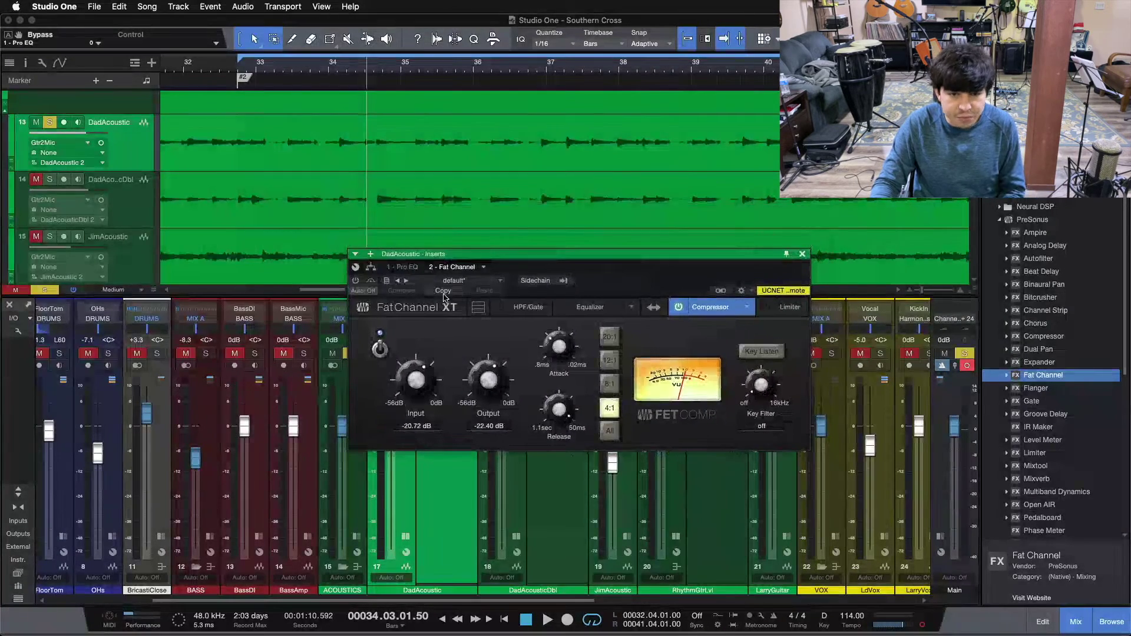
left_click(353, 280)
mouse_move(595, 285)
left_mouse_down()
mouse_move(589, 271)
mouse_move(494, 361)
mouse_move(604, 266)
mouse_move(591, 267)
left_mouse_up()
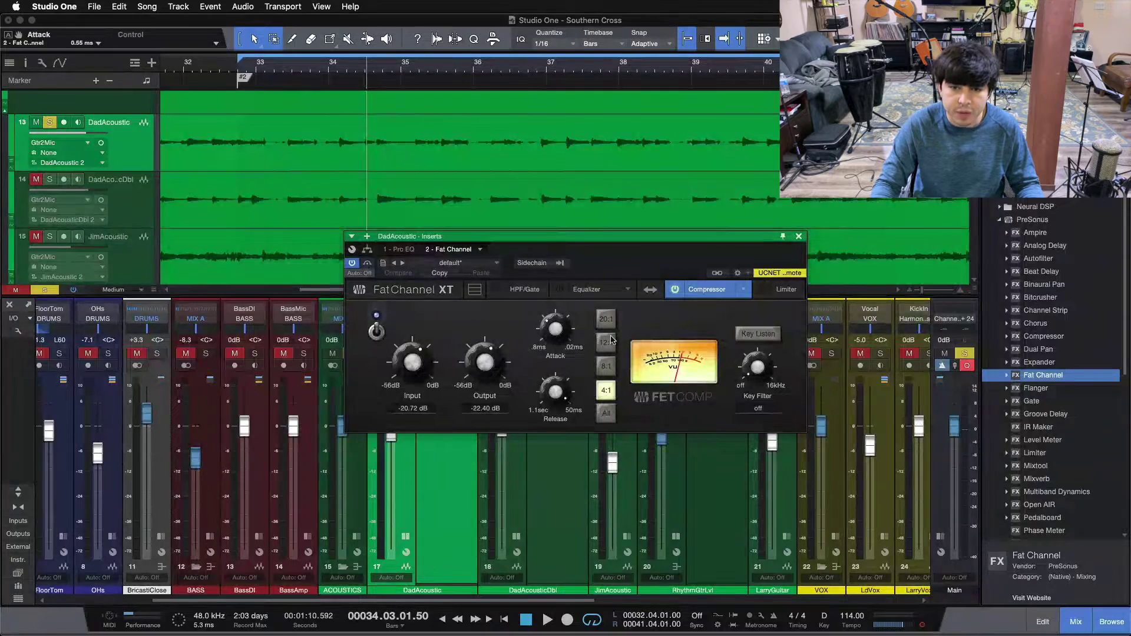
- Compare DadAcoustic with the Fat Channel's FET compressor off and on during playback from the loop start
key("KP_1")
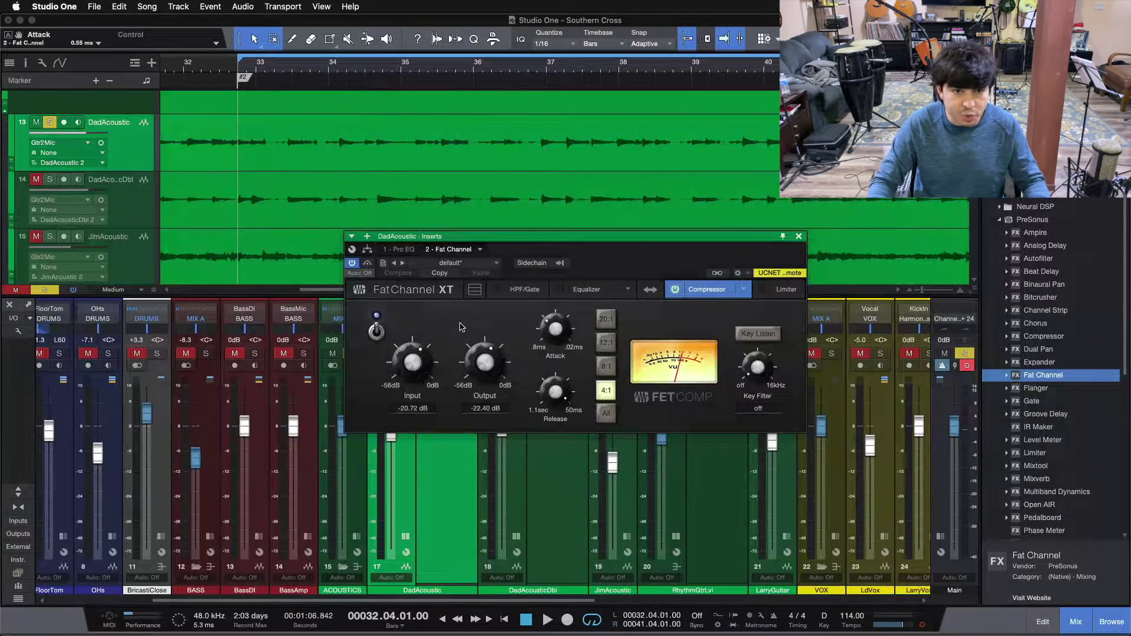
left_click(377, 332)
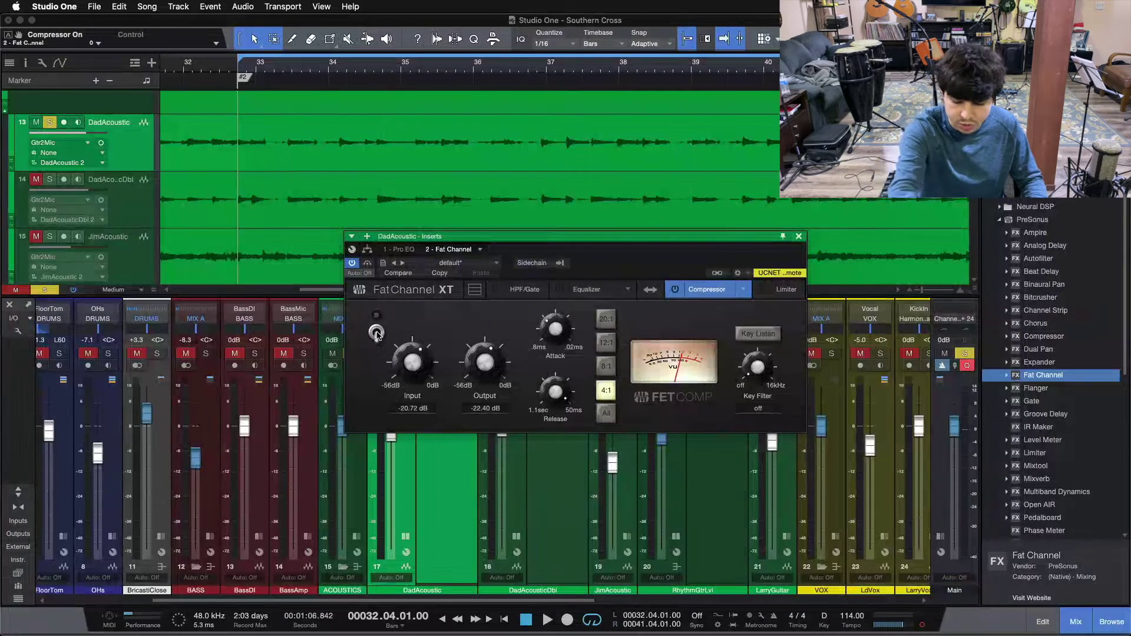
key("space")
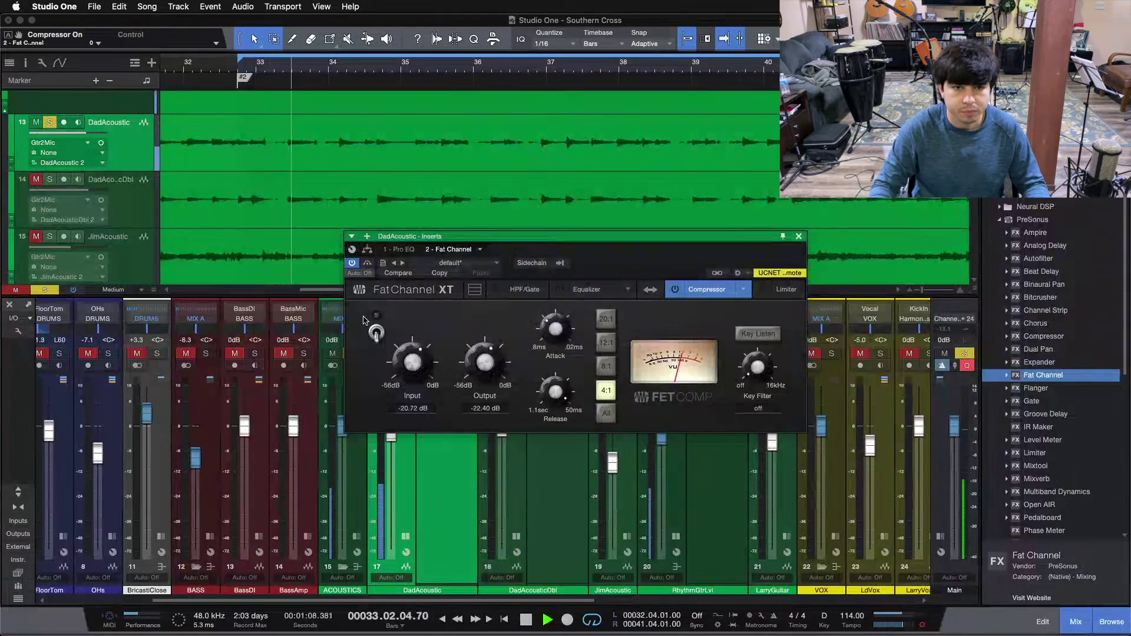
left_click(376, 331)
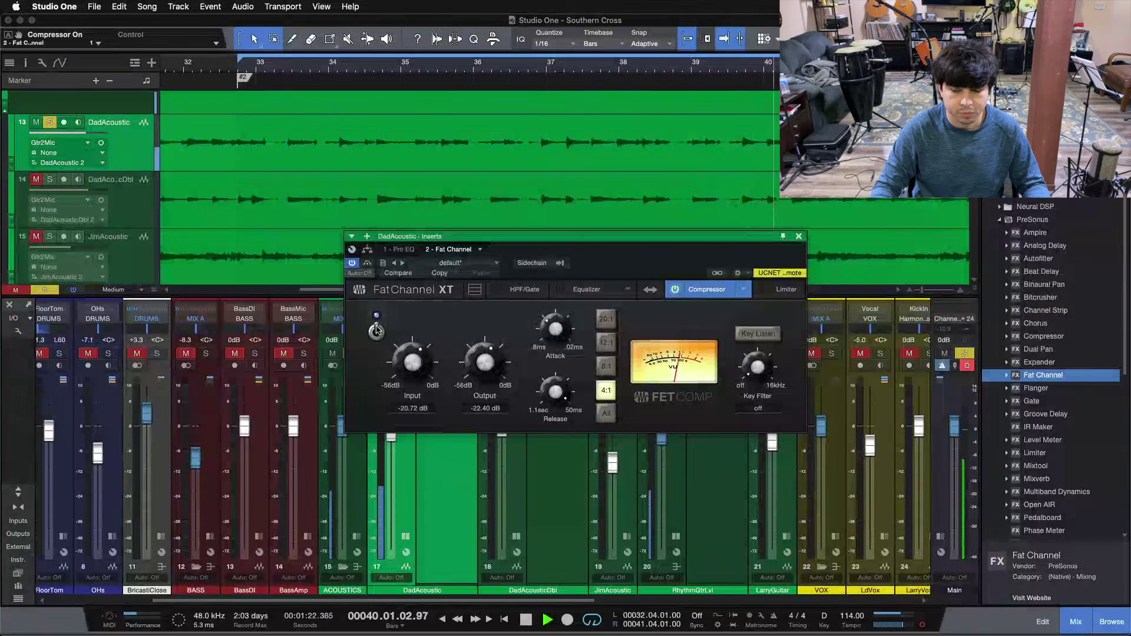
key("space")
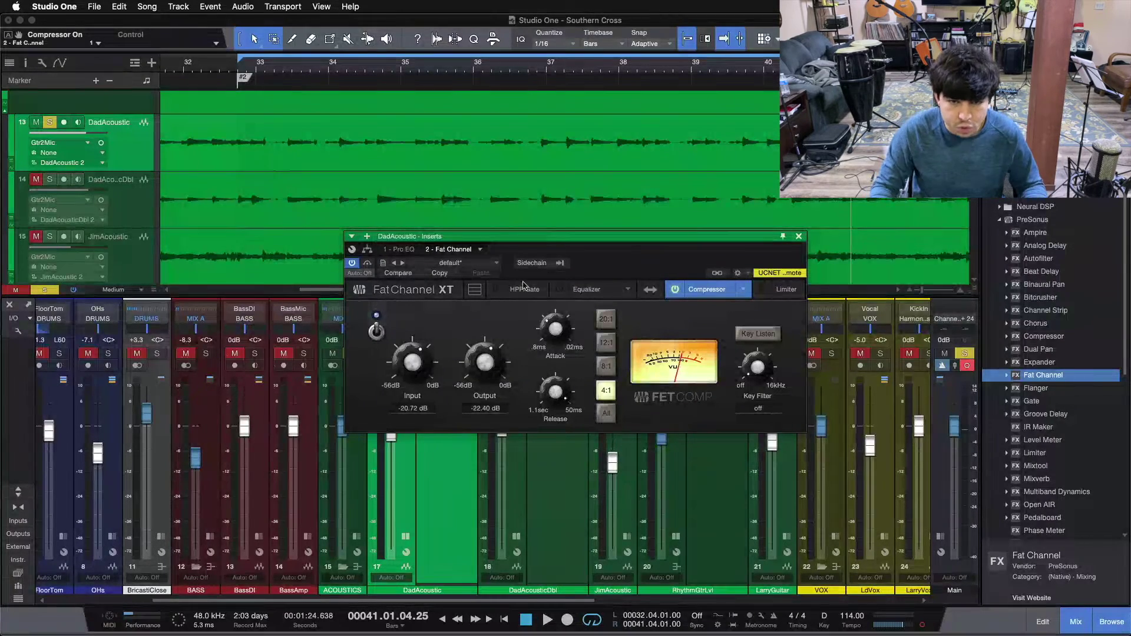
- Close the DadAcoustic inserts window and solo only the DadAcousticDbl channel
left_click(799, 236)
left_click(512, 353)
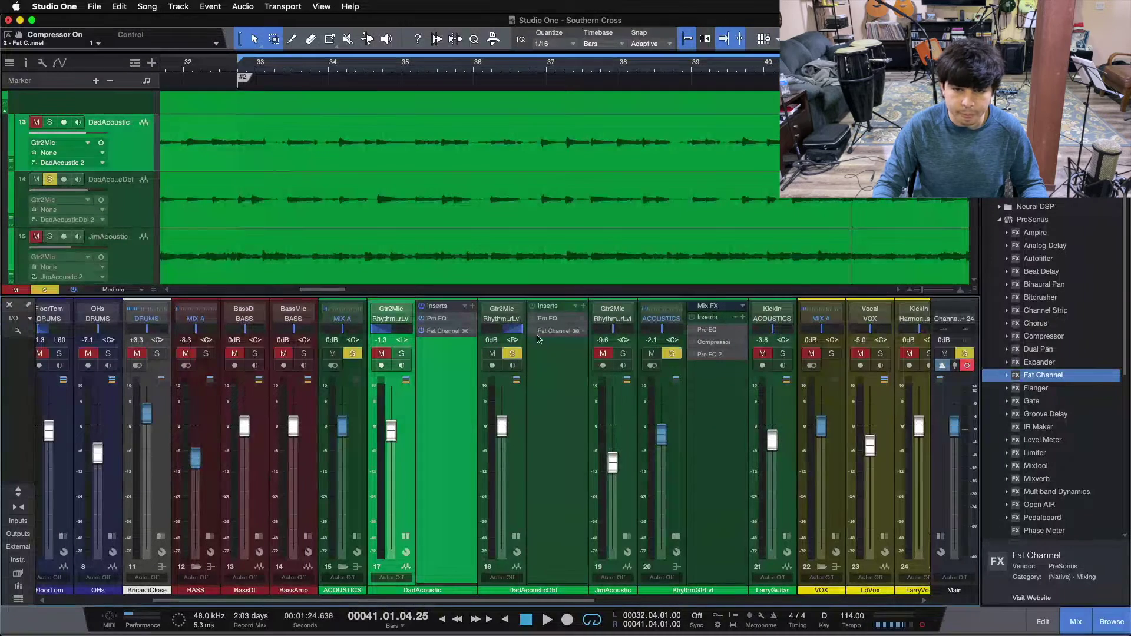
- Open and activate the Pro EQ insert on DadAcousticDbl and compare its settings with DadAcoustic's Pro EQ
left_click(549, 318)
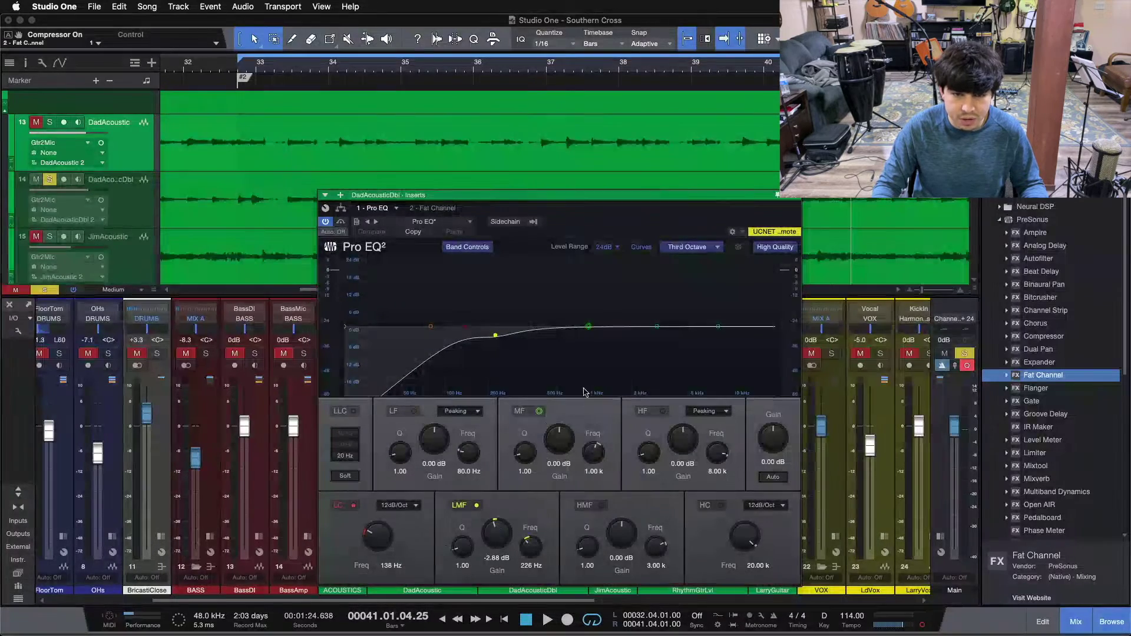
left_click_drag(597, 209, 830, 163)
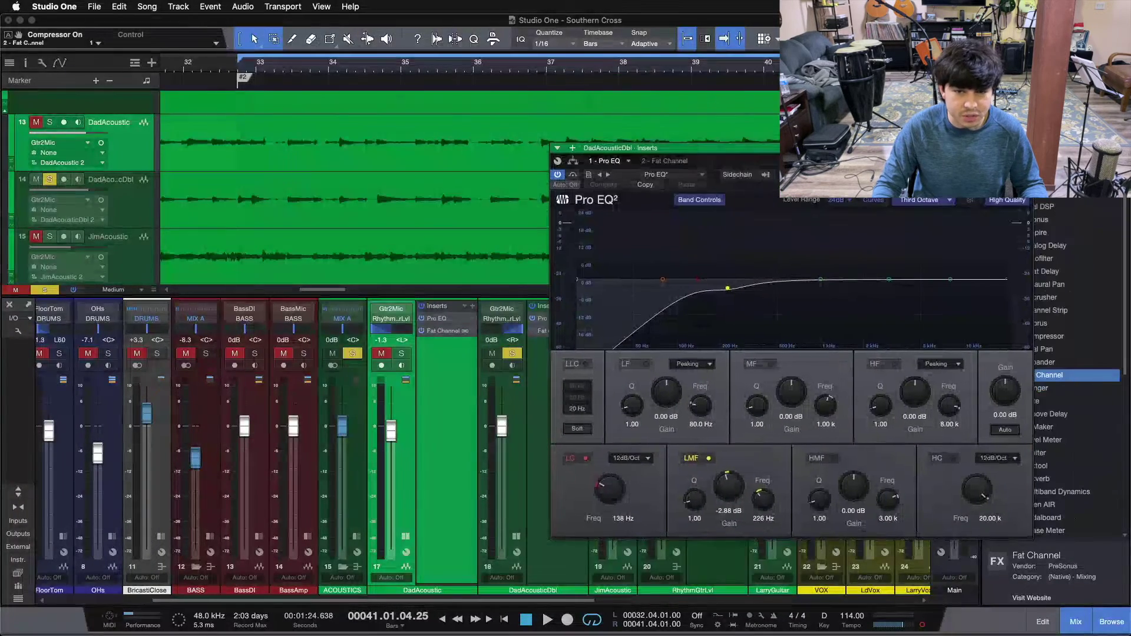
double_click(443, 320)
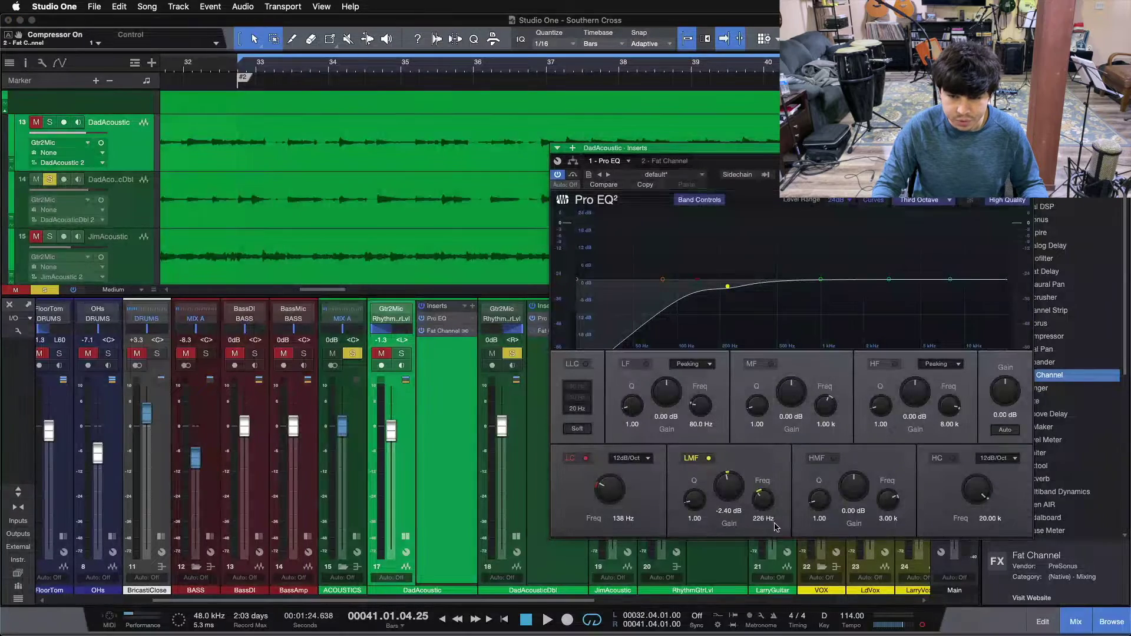
double_click(541, 318)
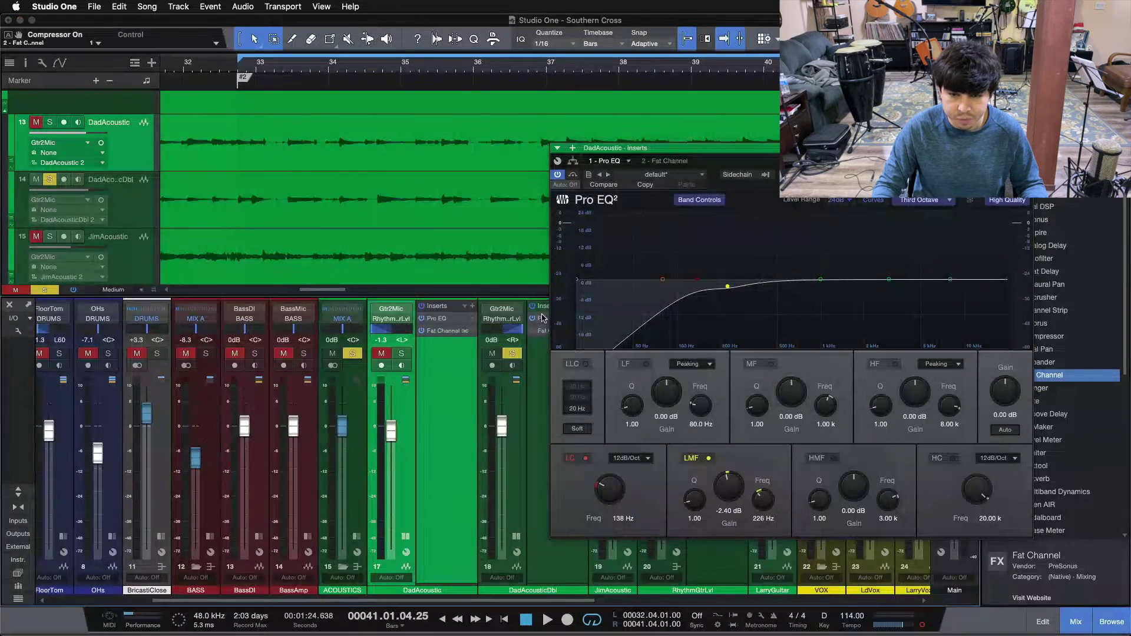
double_click(443, 319)
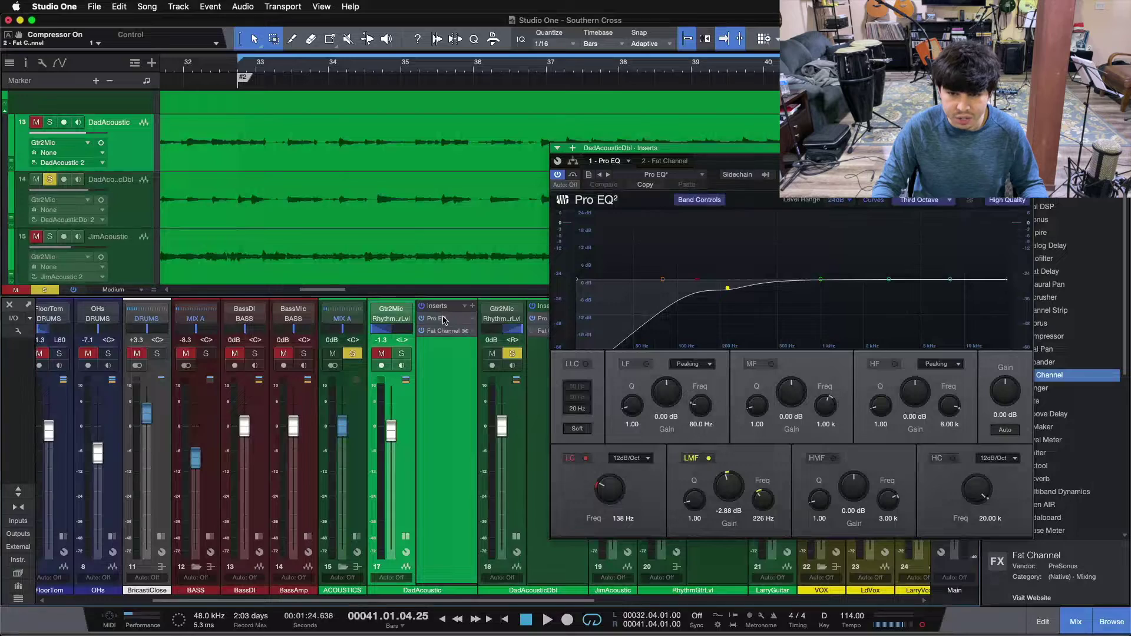
double_click(540, 320)
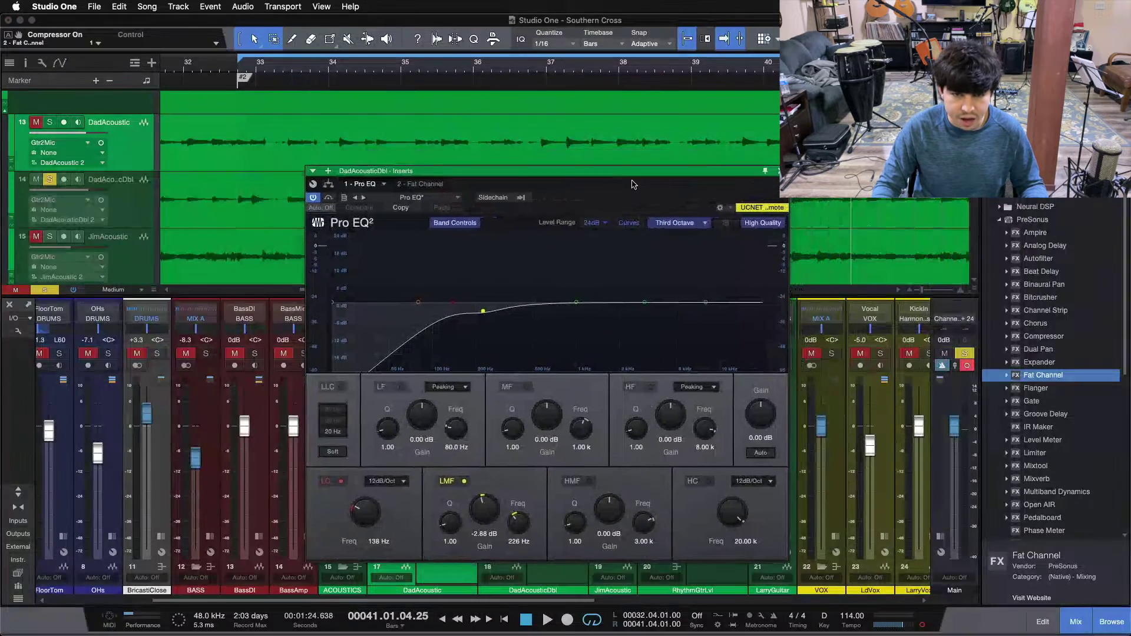
- Compare DadAcousticDbl with its Pro EQ bypassed and engaged during playback from the loop start
left_click(329, 199)
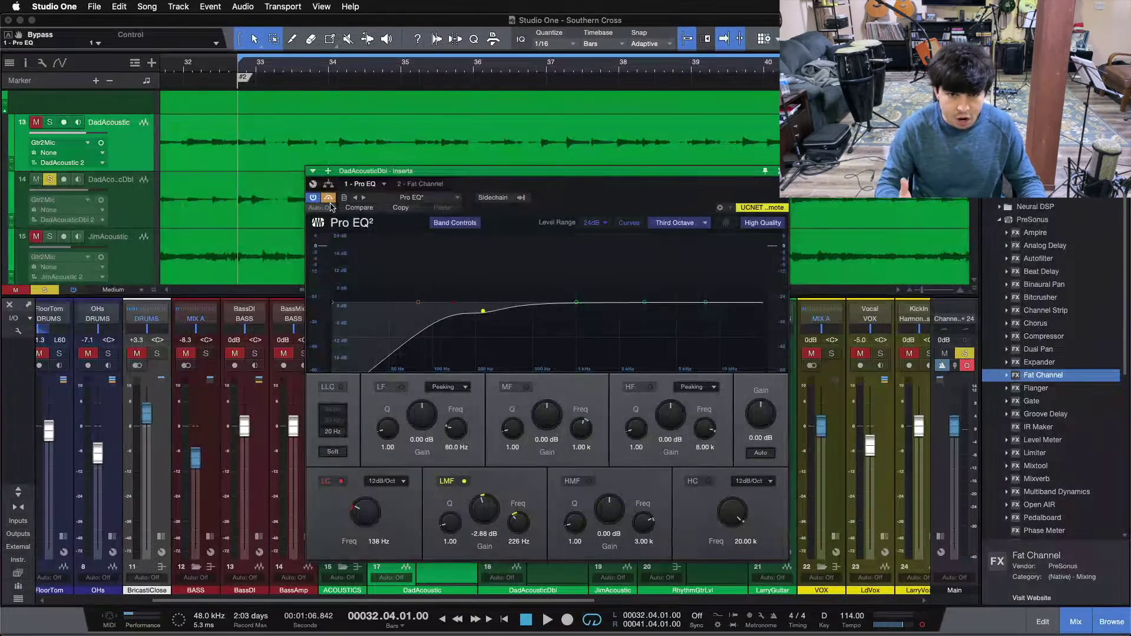
key("space")
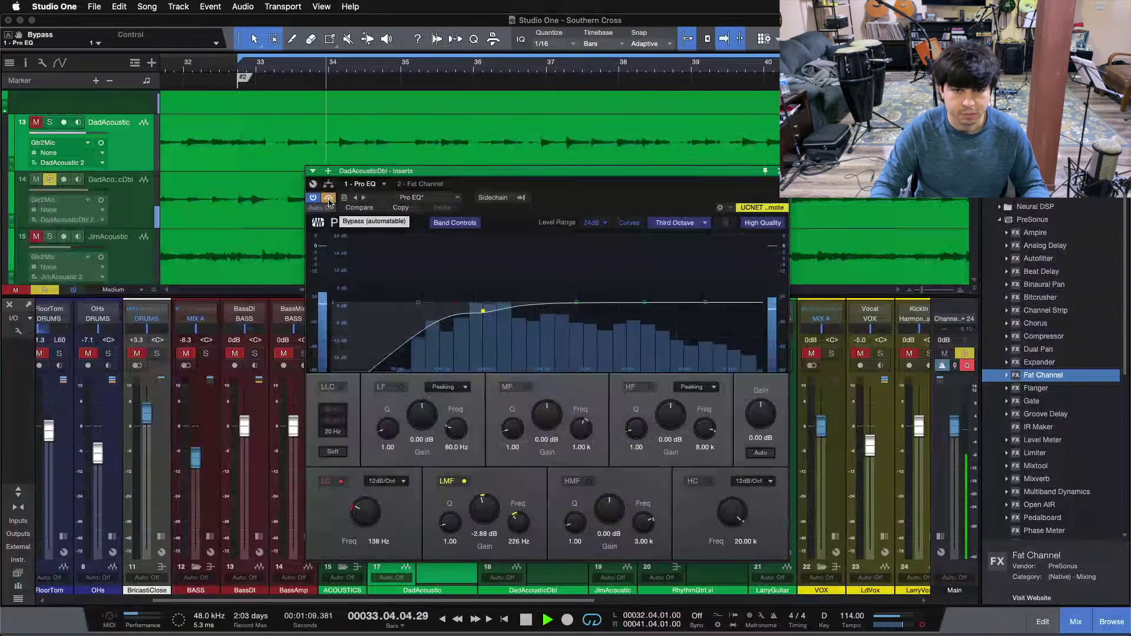
left_click(328, 199)
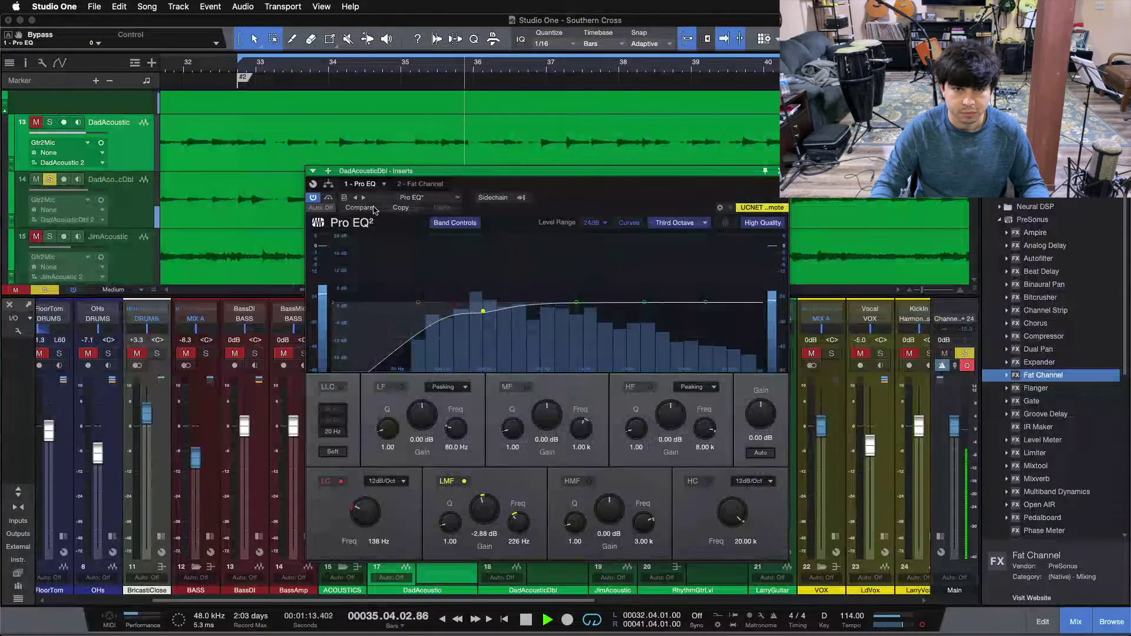
left_click(330, 199)
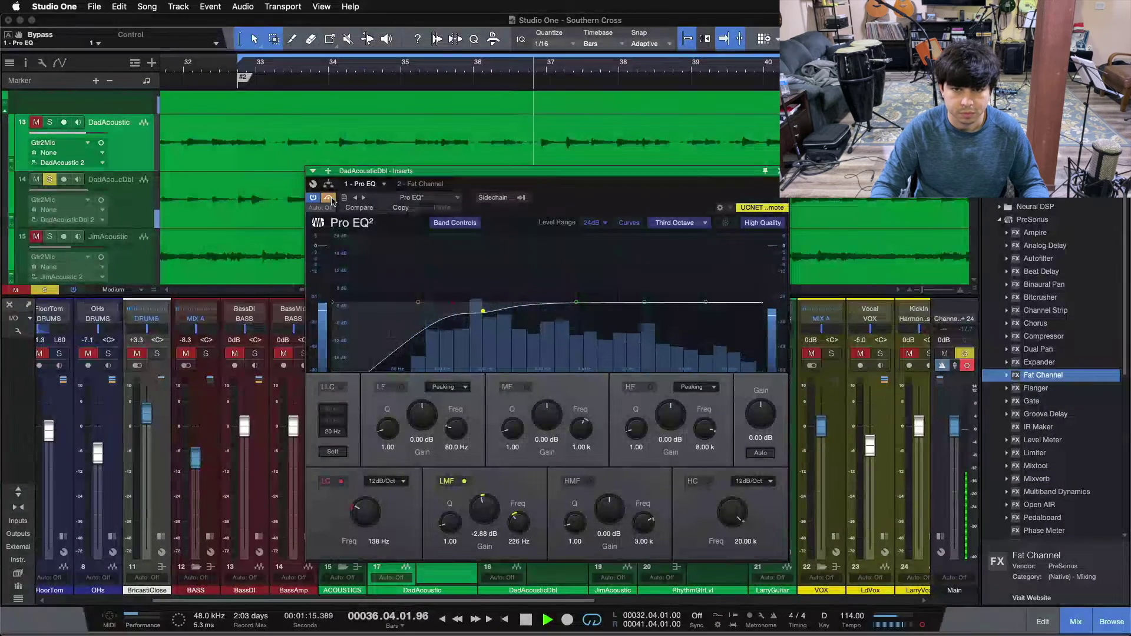
left_click(328, 198)
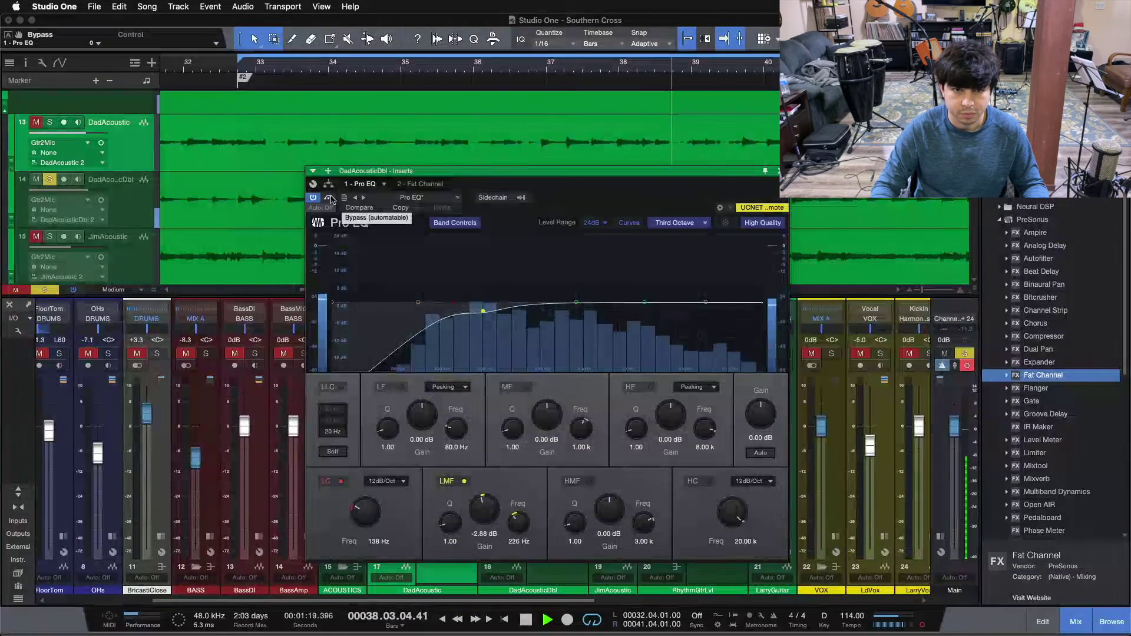
left_click(330, 198)
left_click(330, 199)
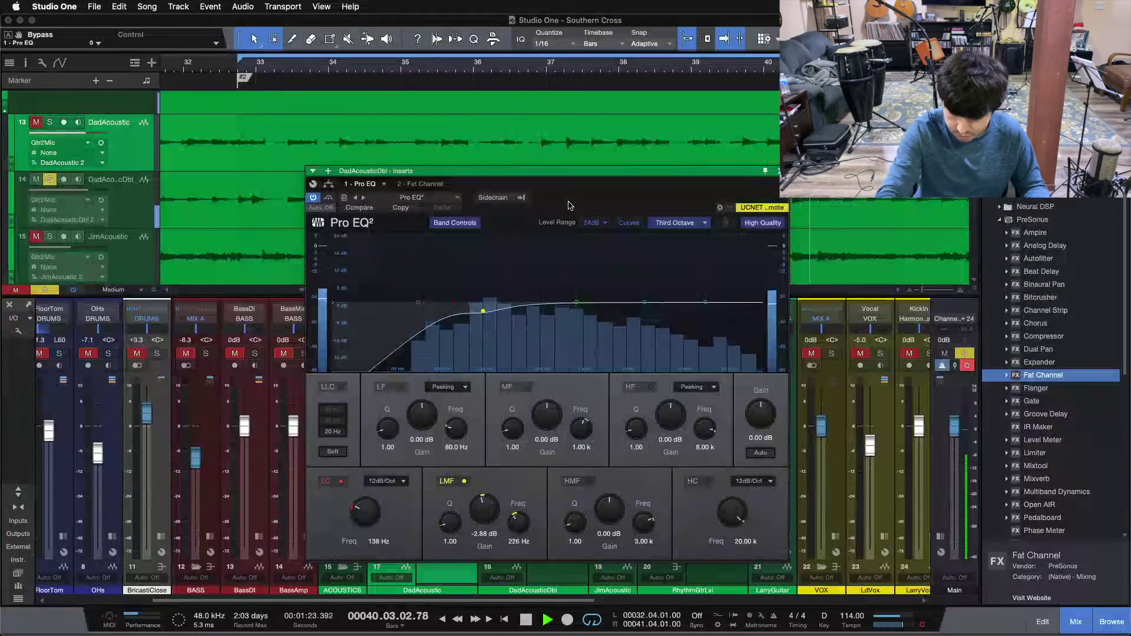
key("space")
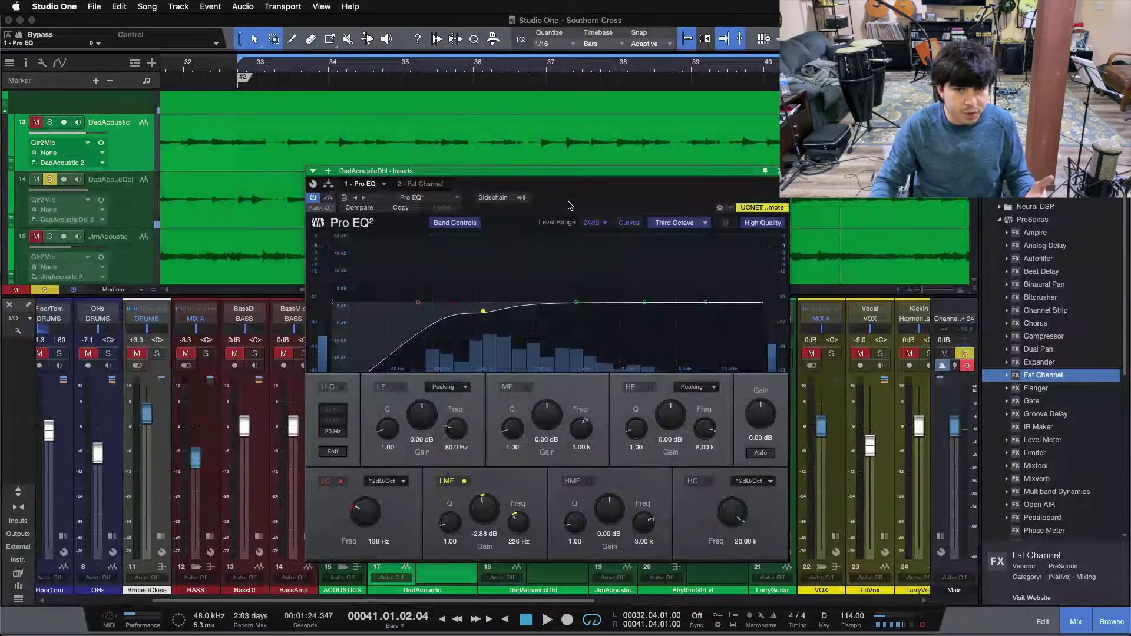
- Open the Fat Channel insert on DadAcousticDbl, show its compressor section and activate the insert
left_click_drag(423, 171, 595, 170)
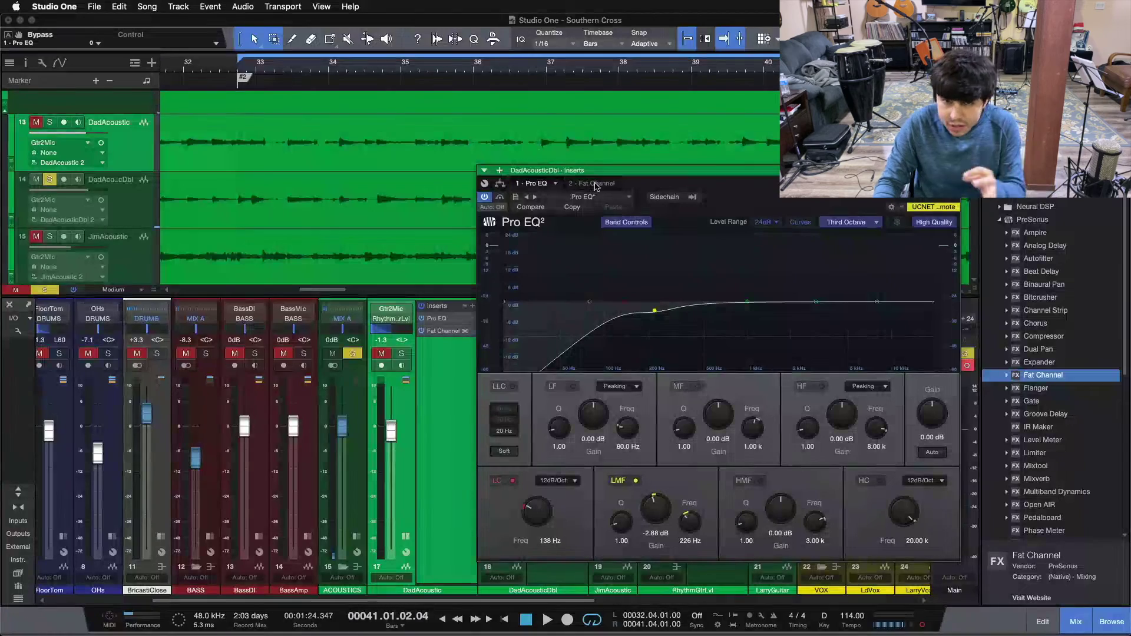
left_click(594, 184)
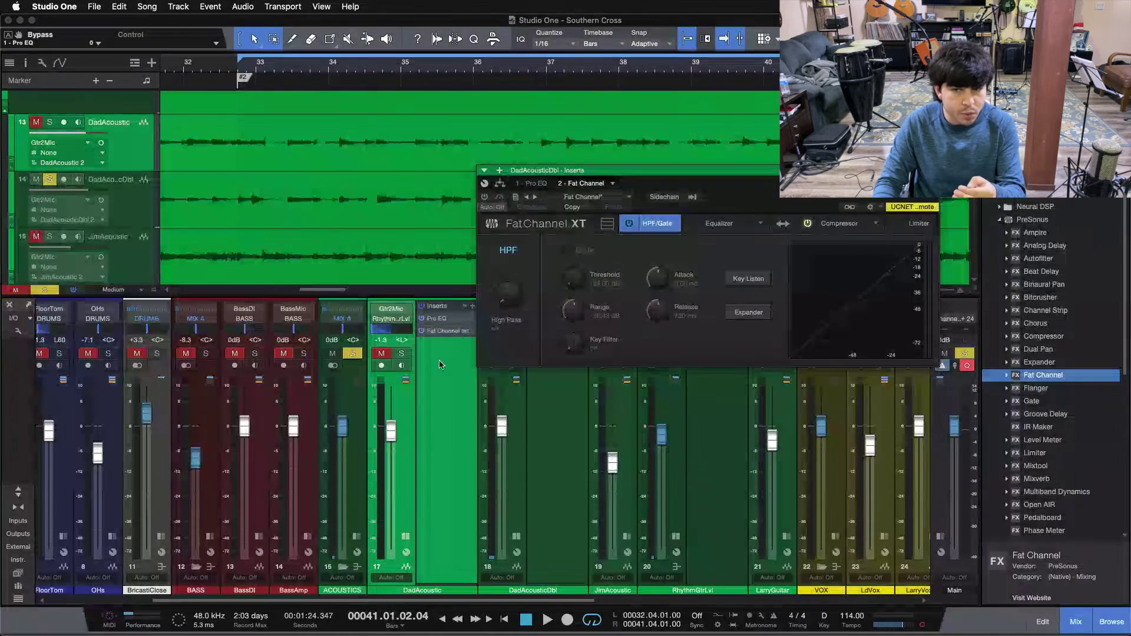
left_click(845, 224)
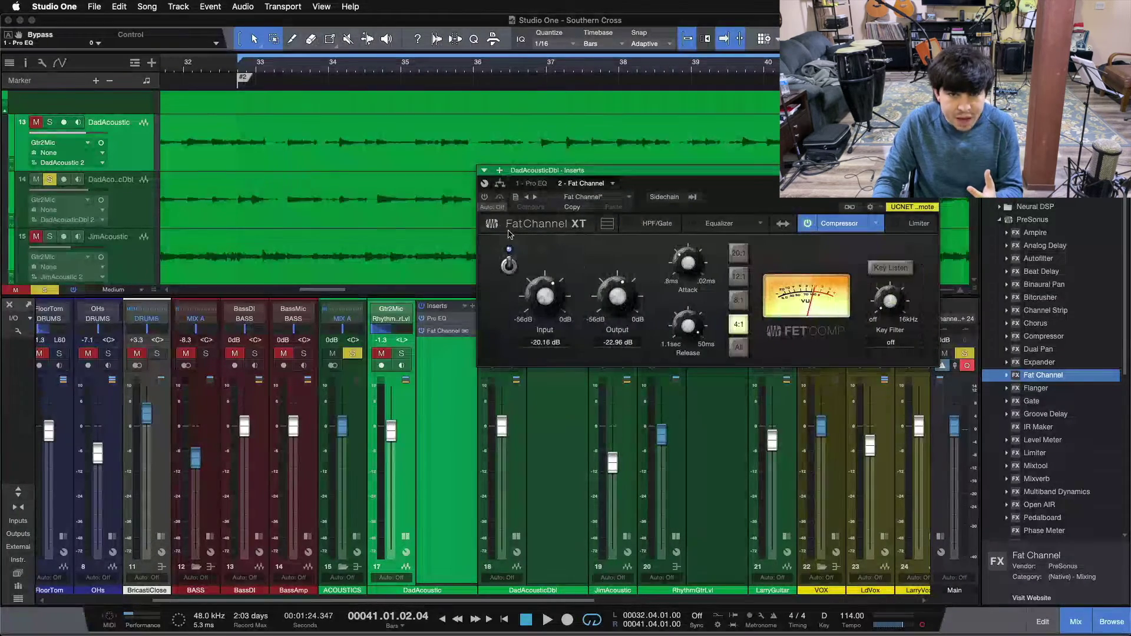
left_click_drag(808, 207, 634, 280)
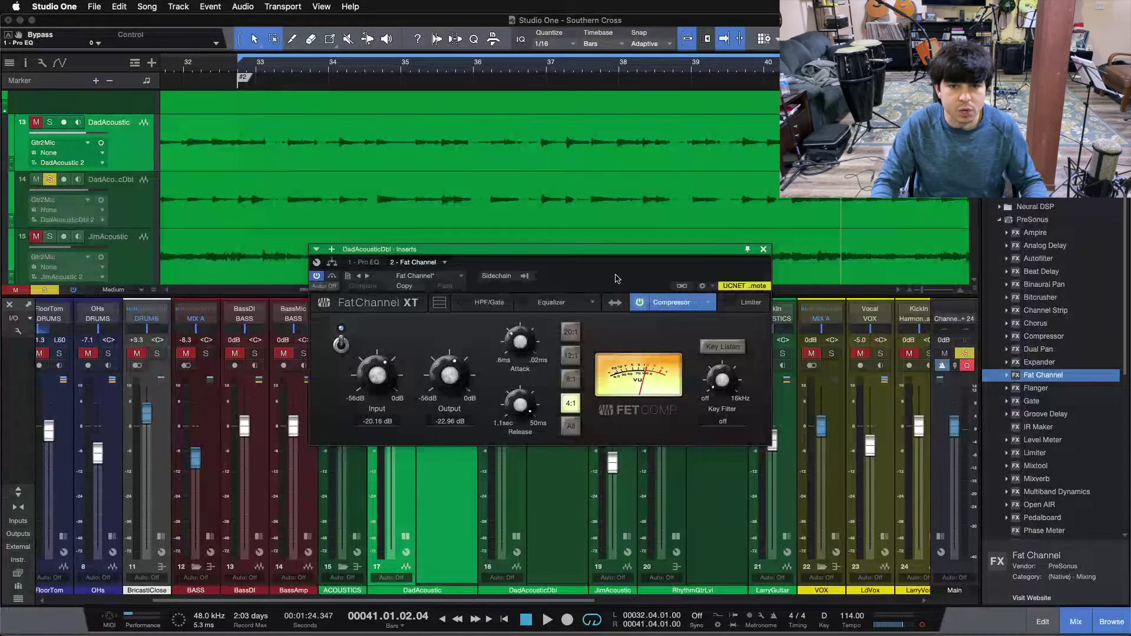
- Compare DadAcousticDbl with the Fat Channel's FET compressor off and on during playback, and close the inserts window
left_click(340, 346)
left_click_drag(557, 270, 590, 295)
key("space")
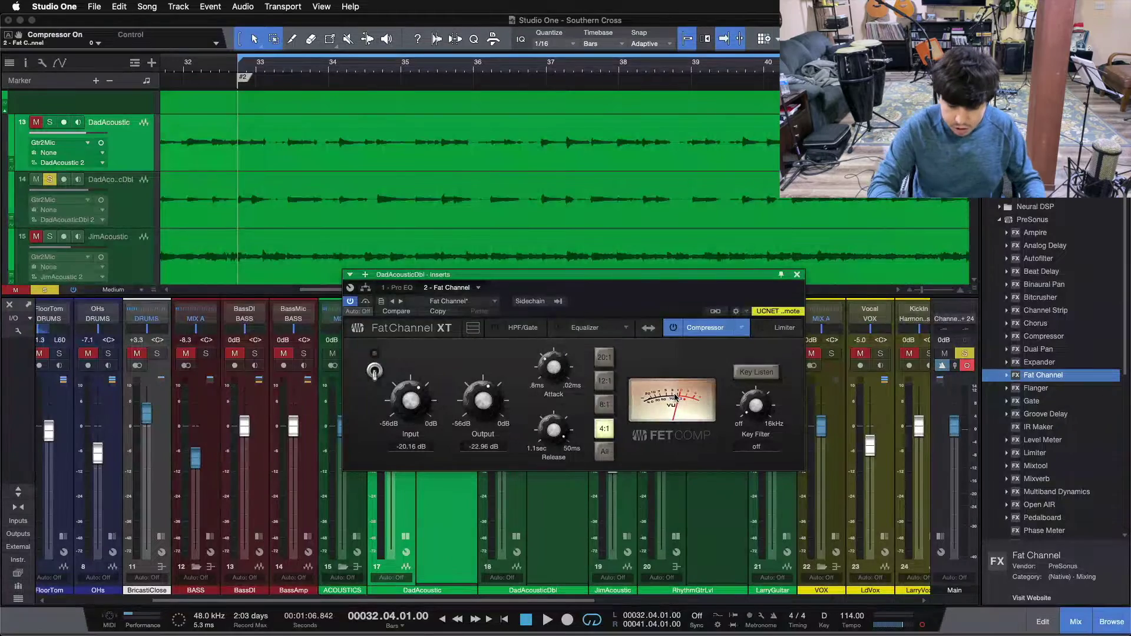
key("space")
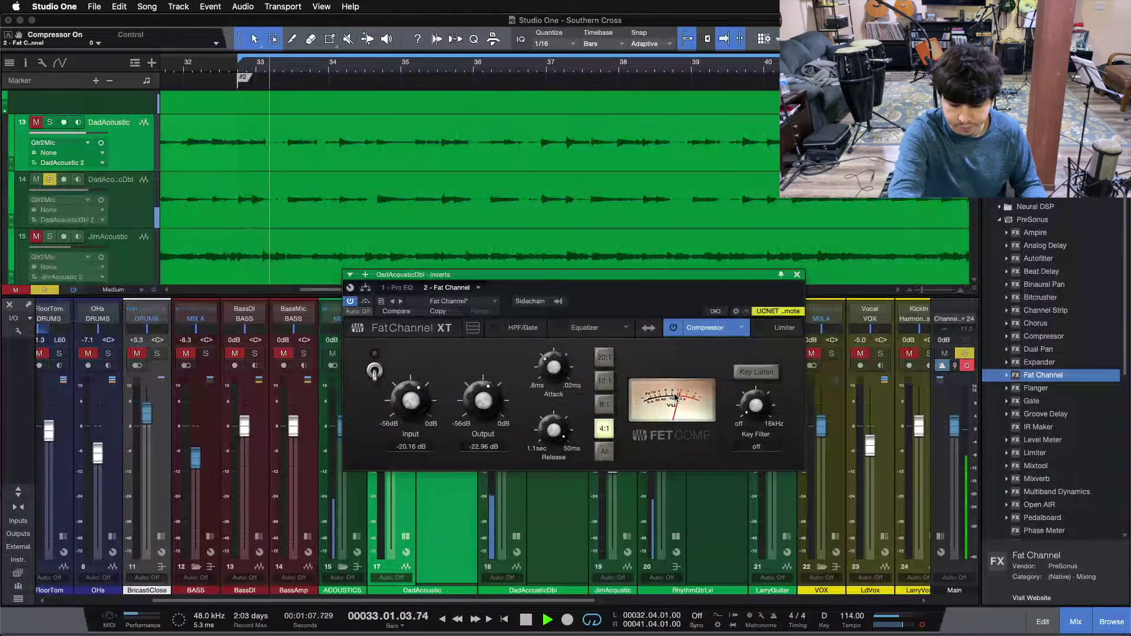
left_click(374, 370)
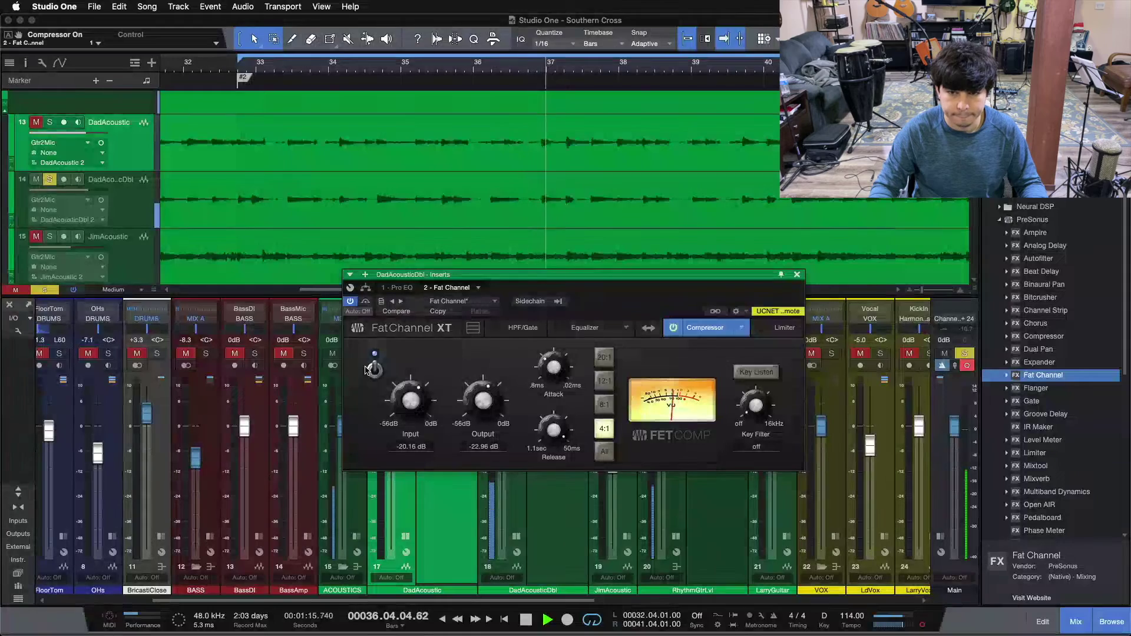
left_click(797, 275)
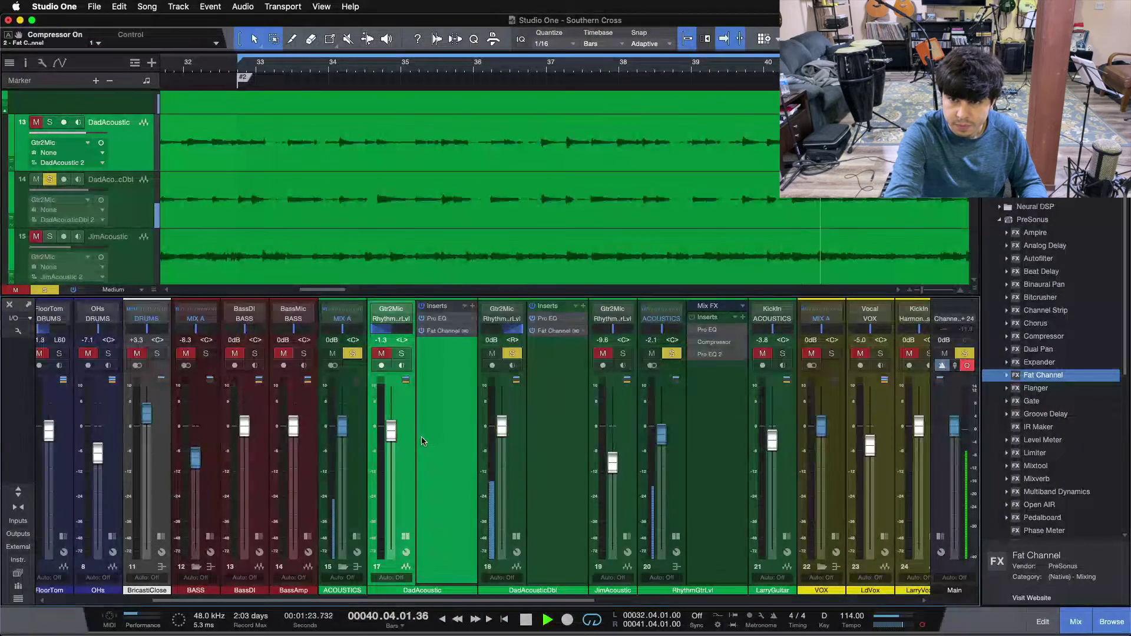
key("space")
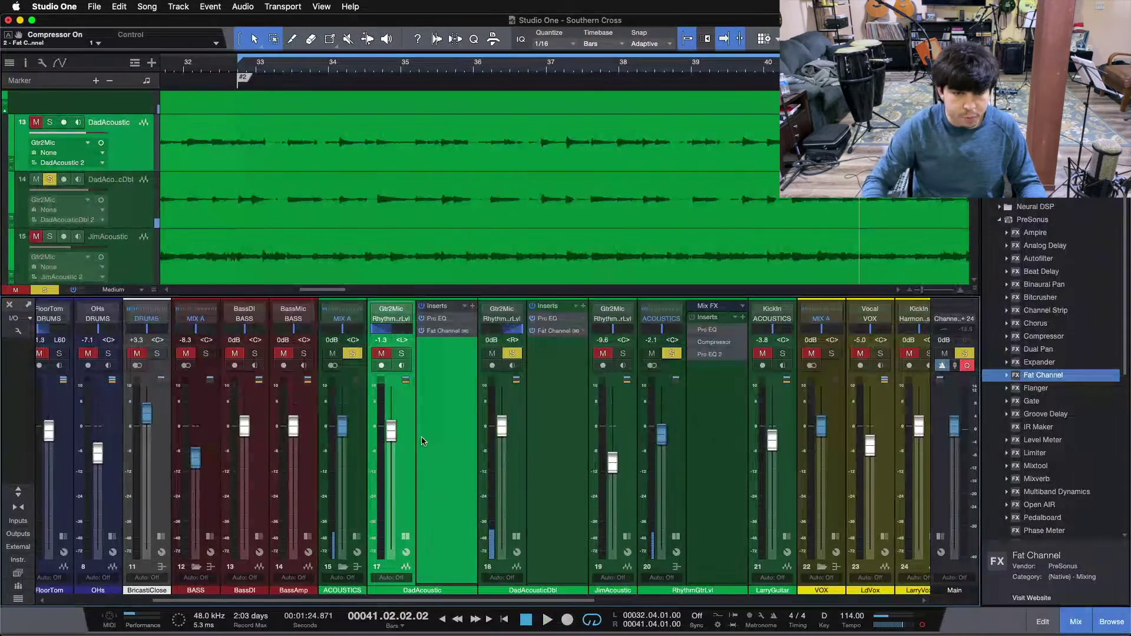
- Solo DadAcoustic together with DadAcousticDbl, switch the main output to stereo and play both from the loop start
left_click(401, 353)
left_click(381, 353)
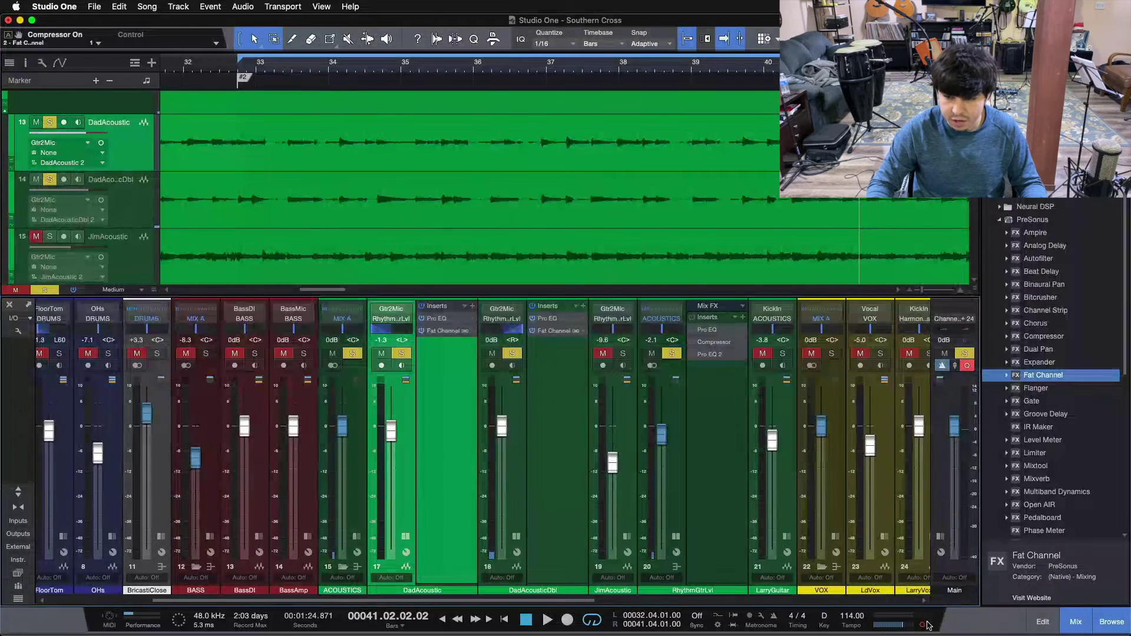
left_click(563, 439)
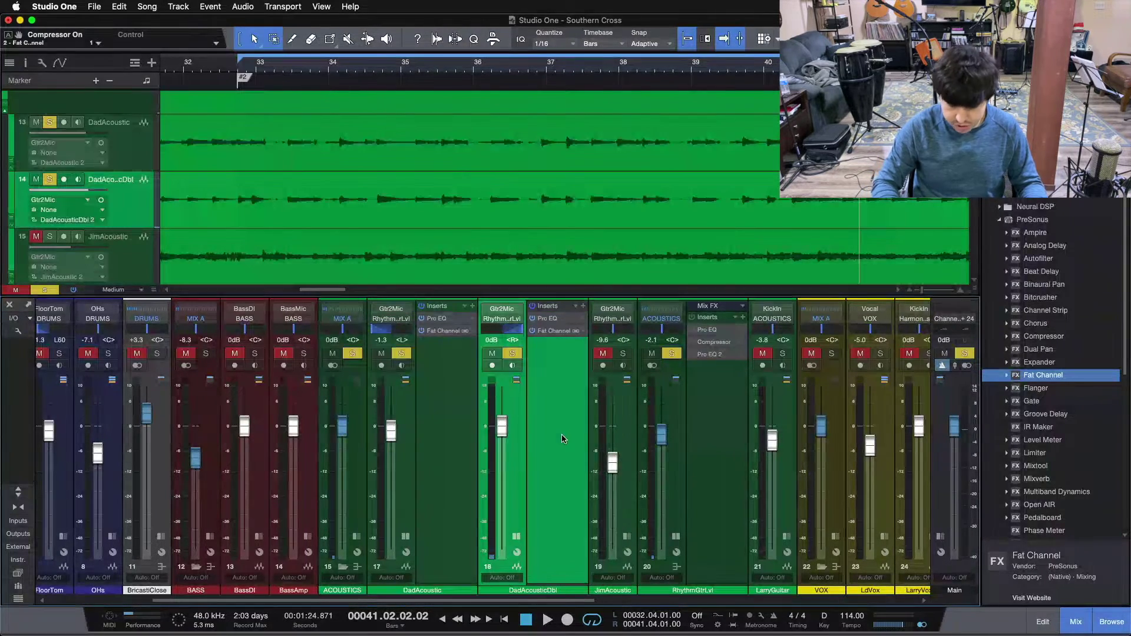
key("1")
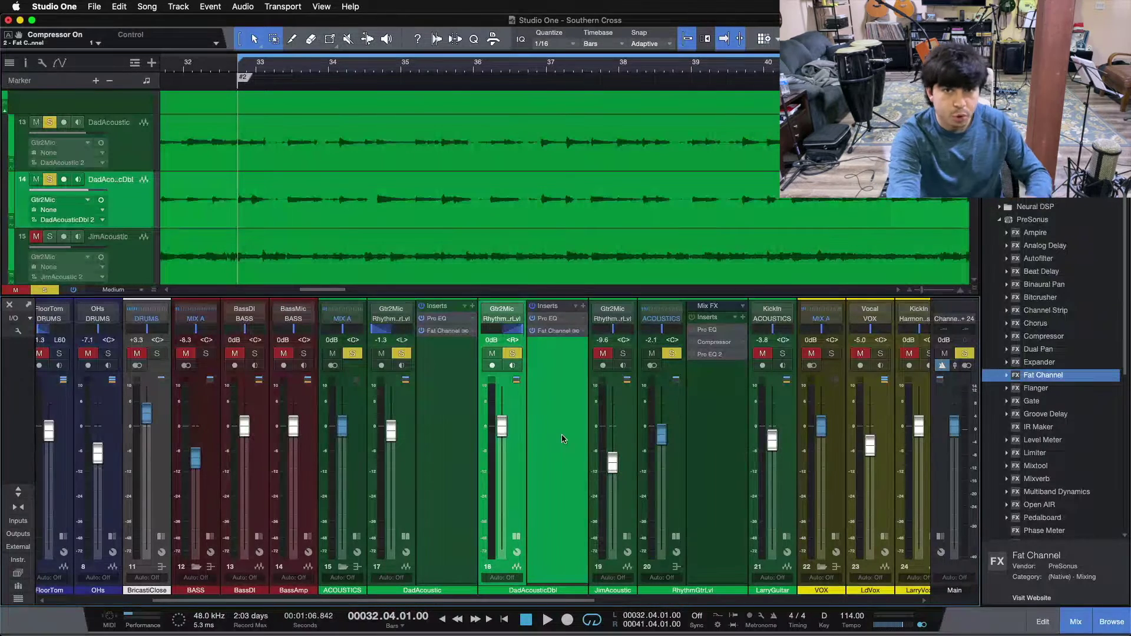
key("space")
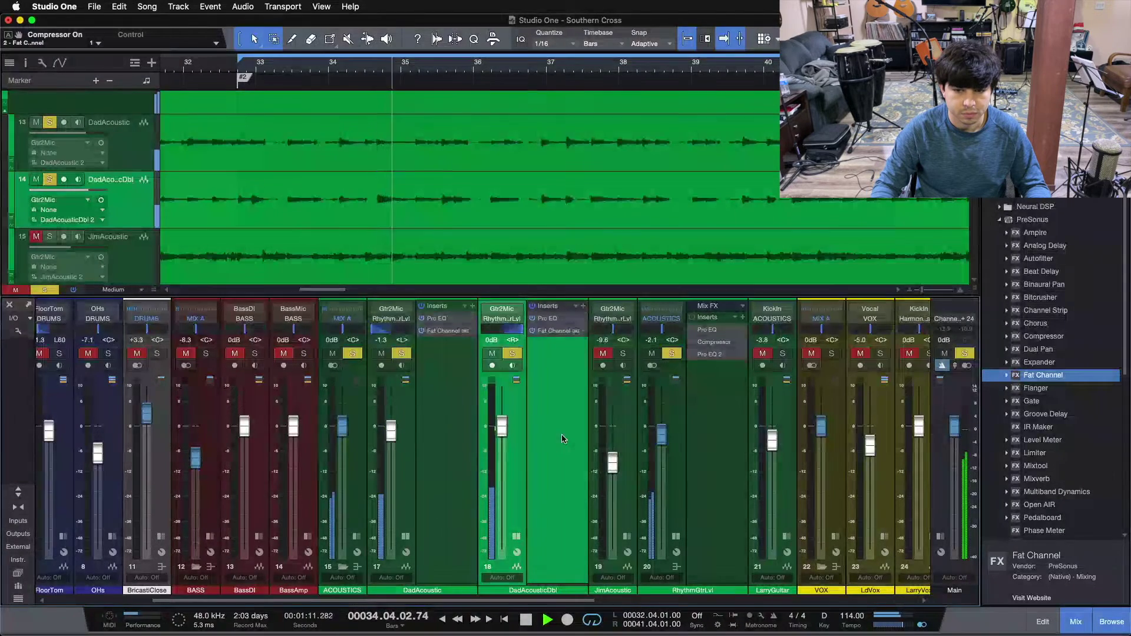
- Collapse the insert sections of the DadAcoustic and DadAcousticDbl channels and stop playback
left_click(405, 536)
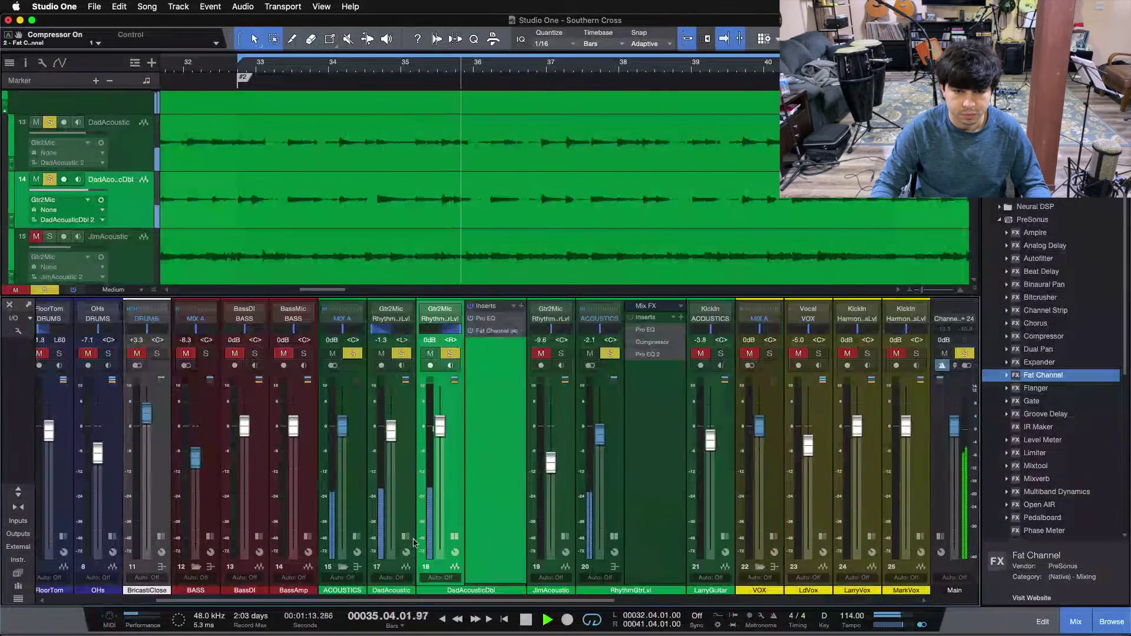
left_click(456, 537)
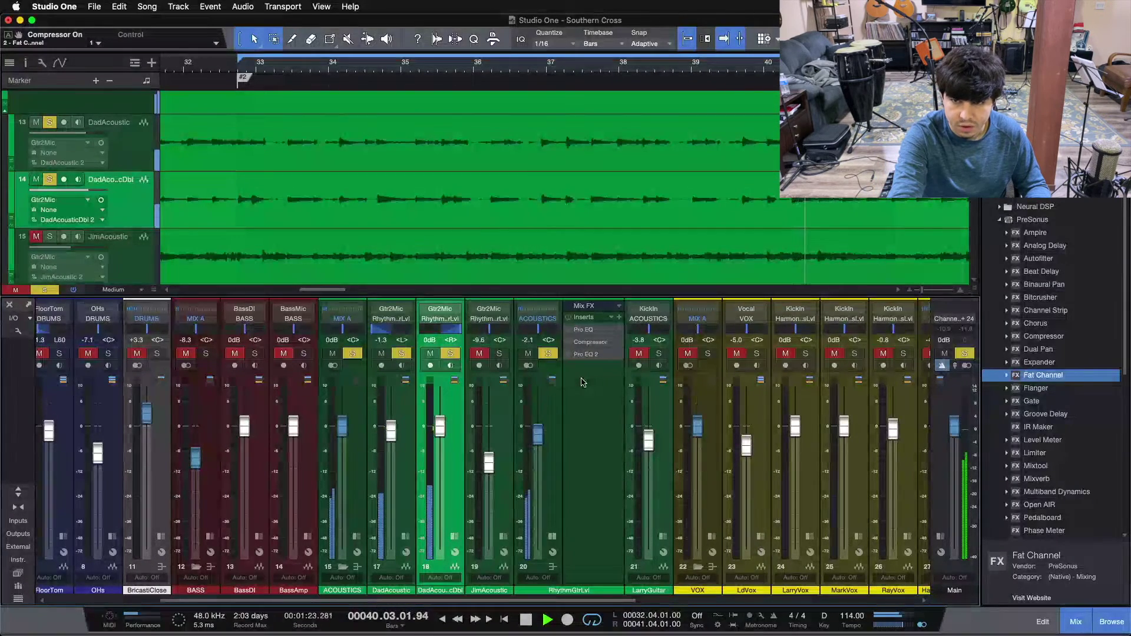
key("space")
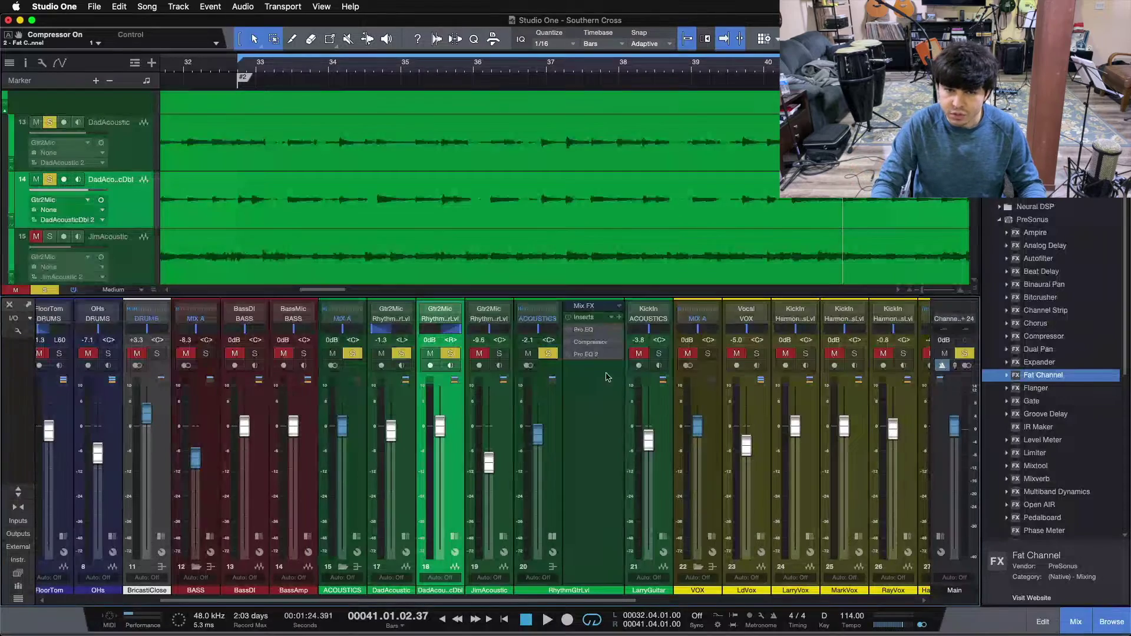
- Open the first Pro EQ insert on the RhythmGtrLvl bus and activate it
left_click(588, 330)
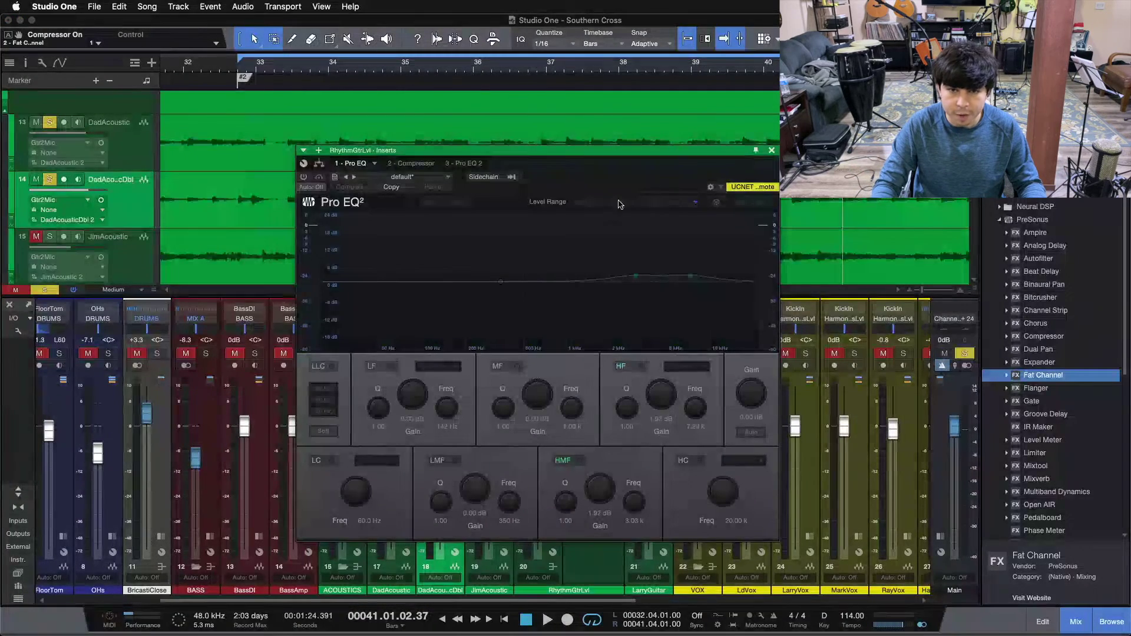
left_click(303, 177)
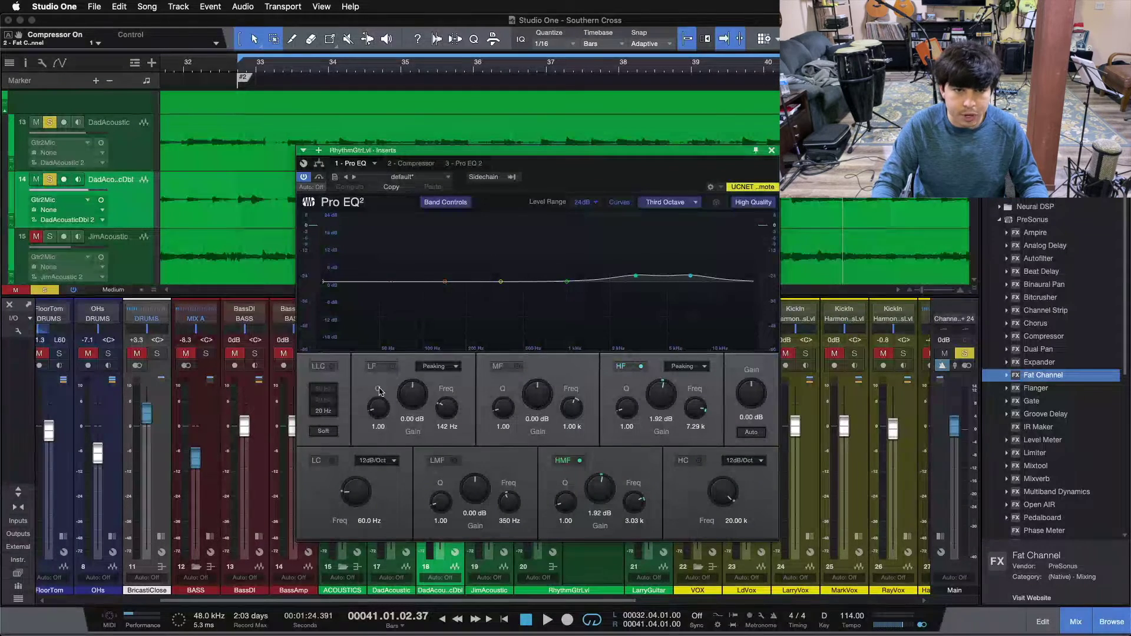
- Compare the rhythm guitars with the RhythmGtrLvl bus's first Pro EQ bypassed and active during playback from the loop start
left_click(318, 179)
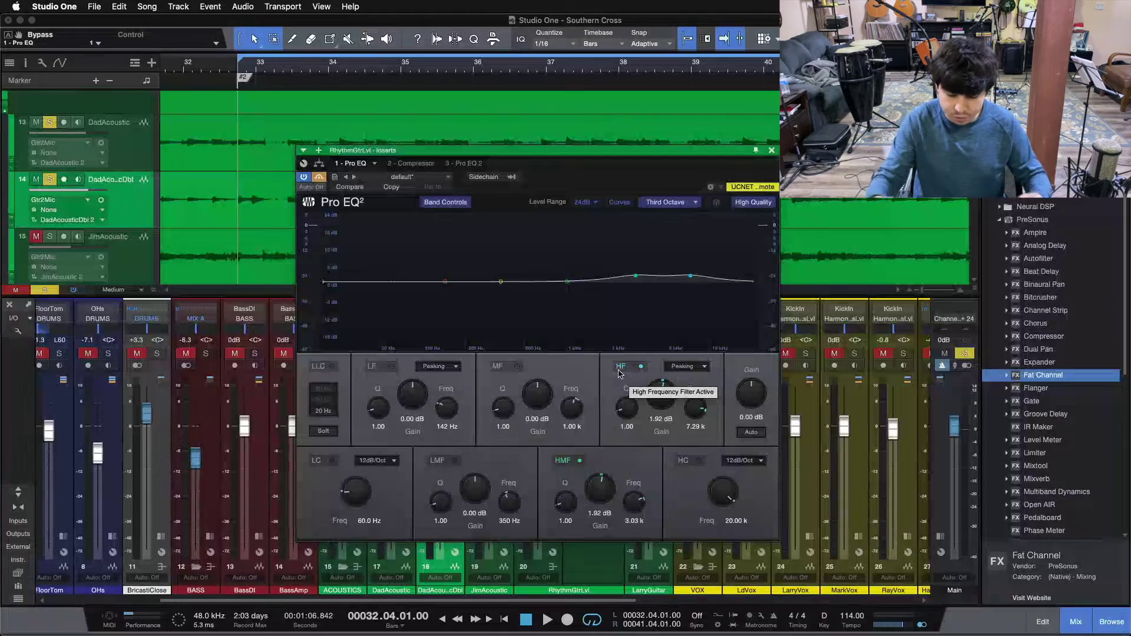
key("space")
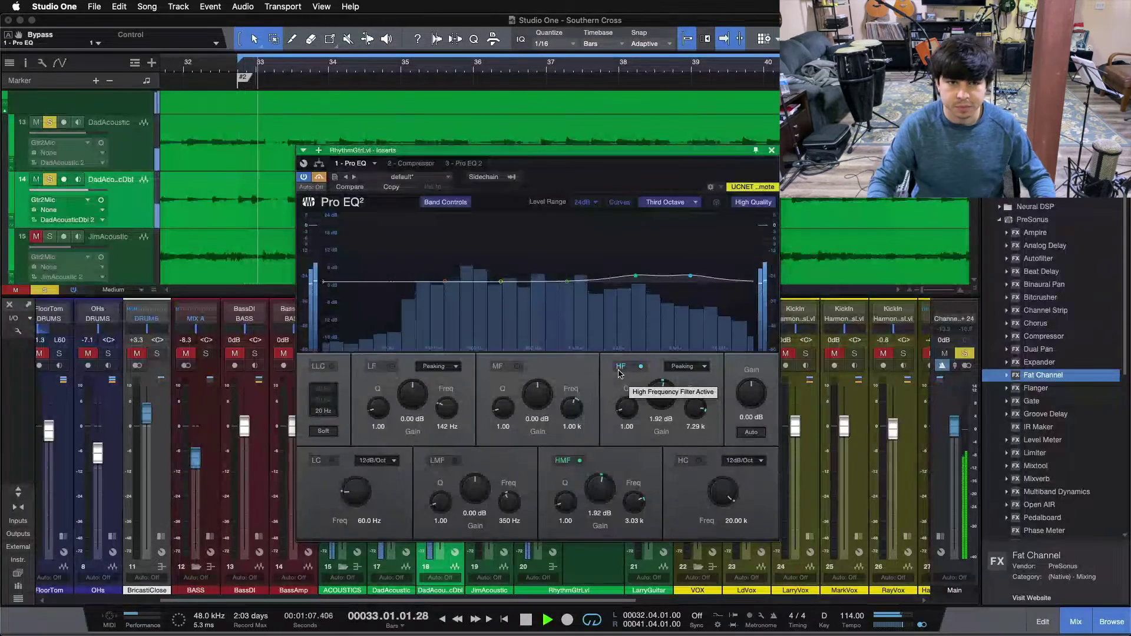
left_click(319, 177)
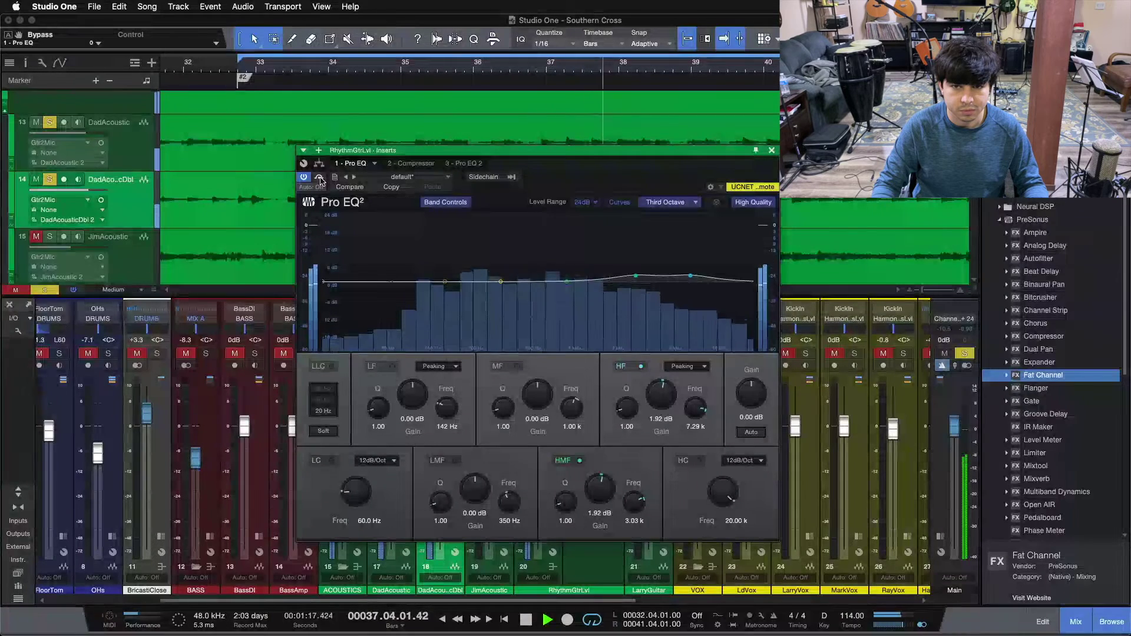
left_click(320, 178)
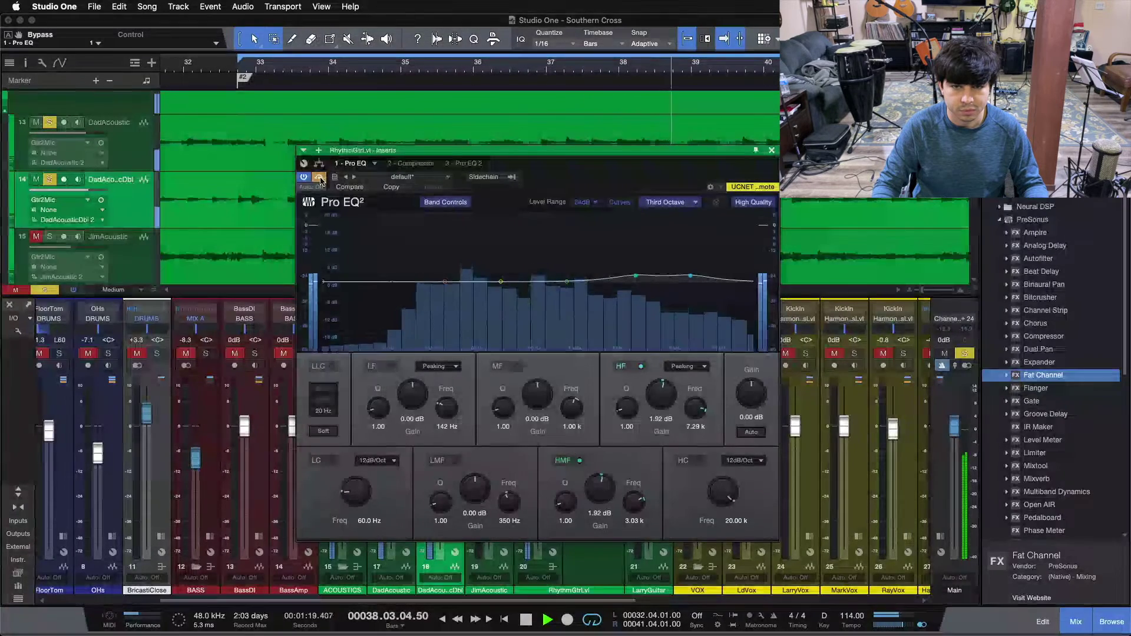
left_click(320, 178)
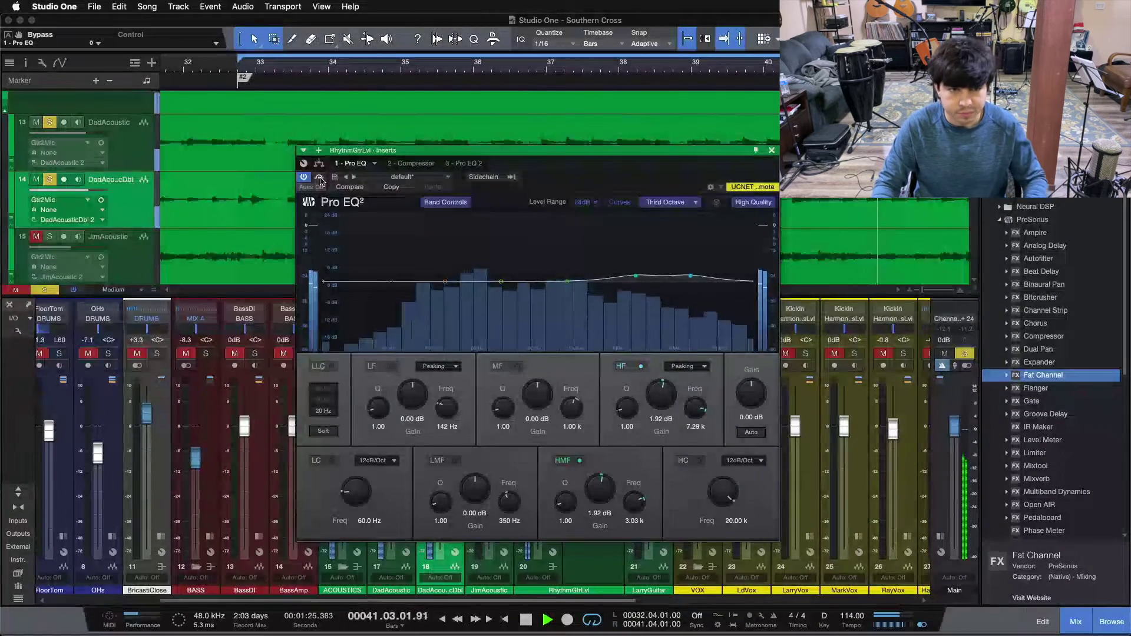
left_click(320, 178)
left_click(320, 178)
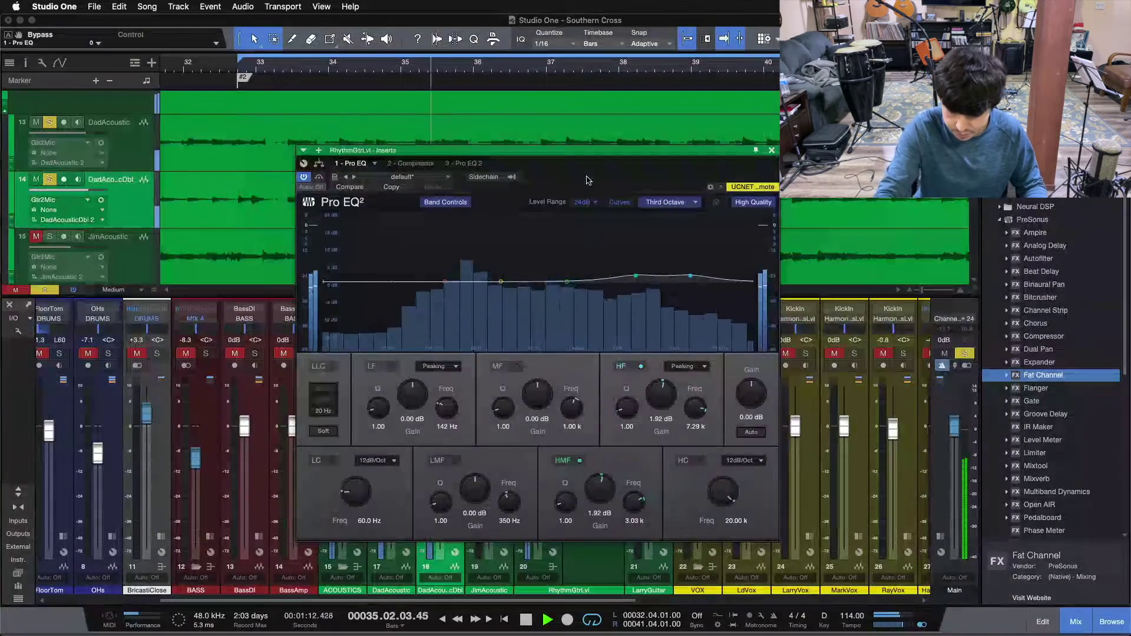
key("space")
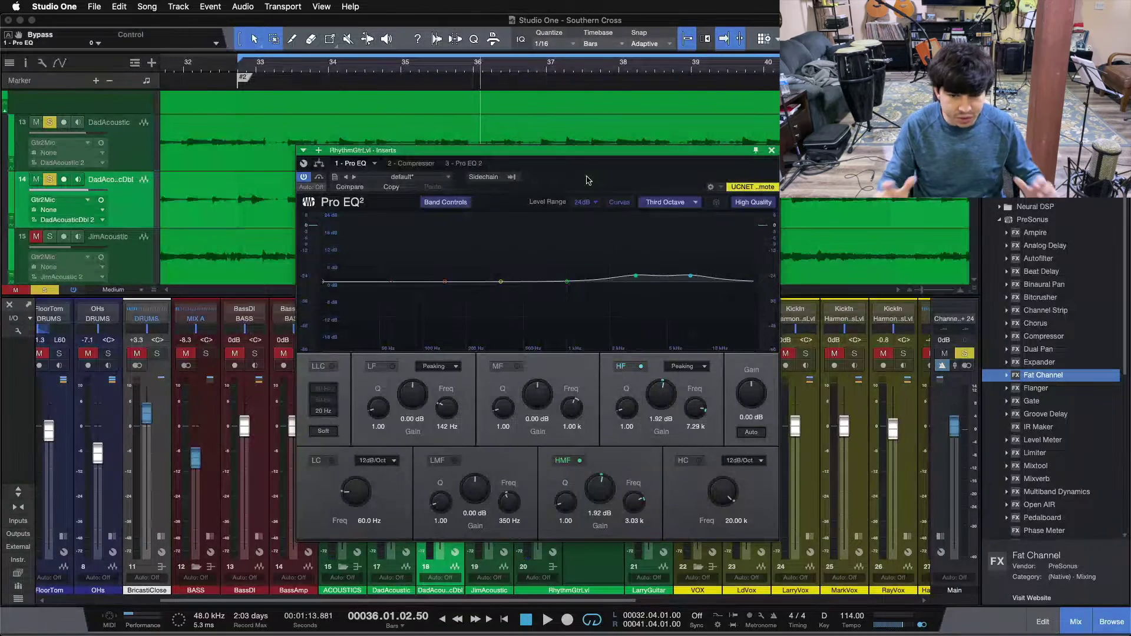
- Open the RhythmGtrLvl bus's Compressor insert, activate it and move its window down over the mixer
left_click(414, 167)
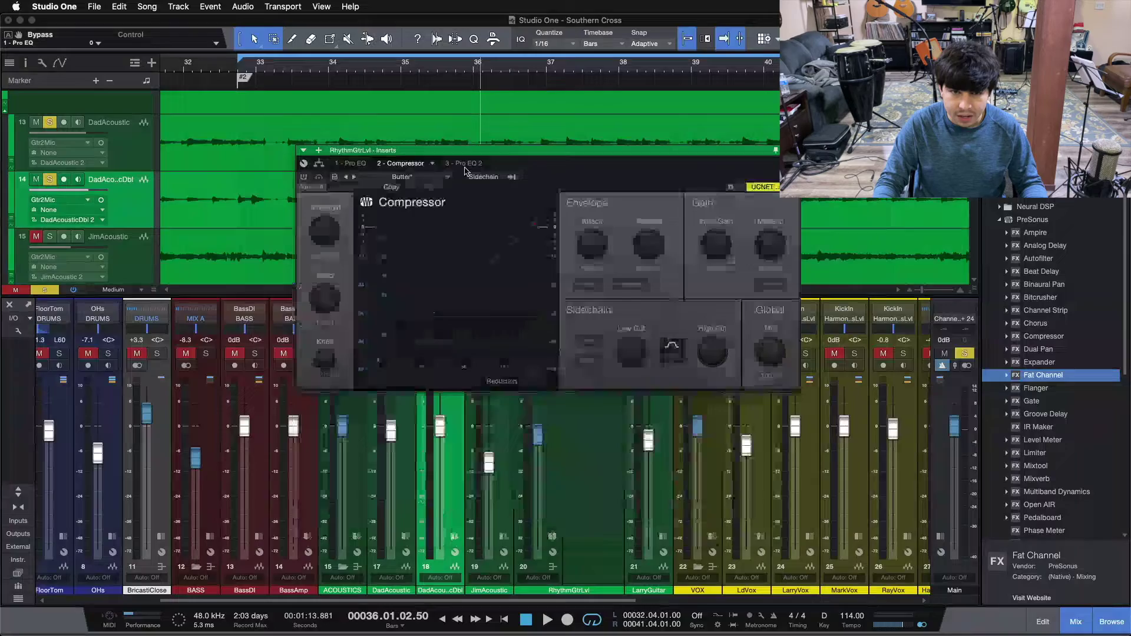
left_click(303, 178)
left_click_drag(648, 168, 683, 344)
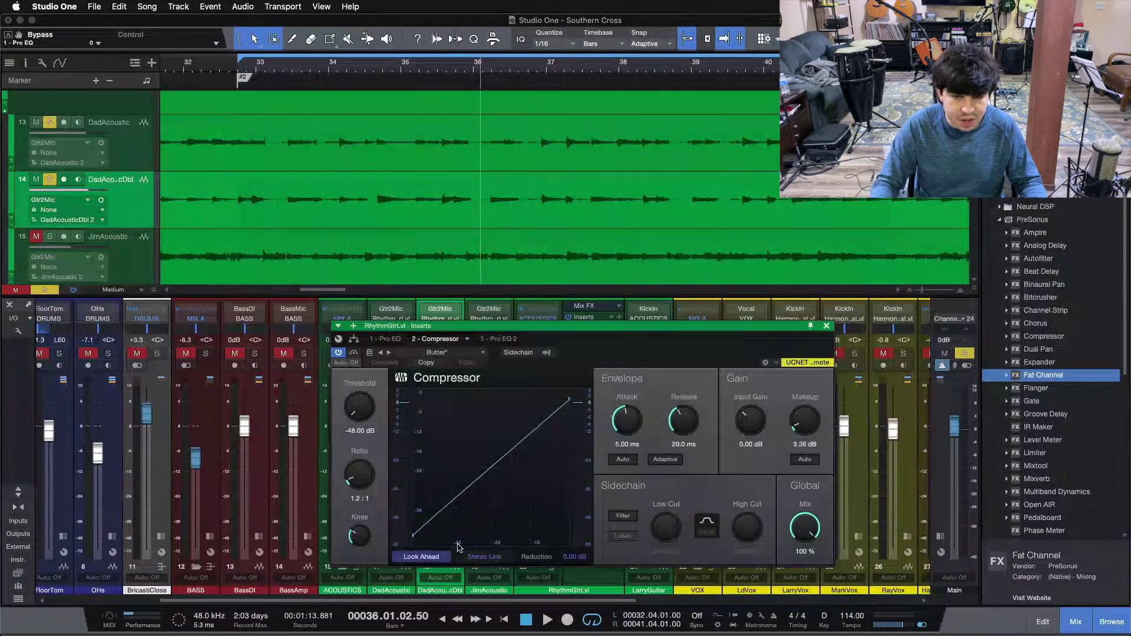
left_click_drag(586, 347, 637, 321)
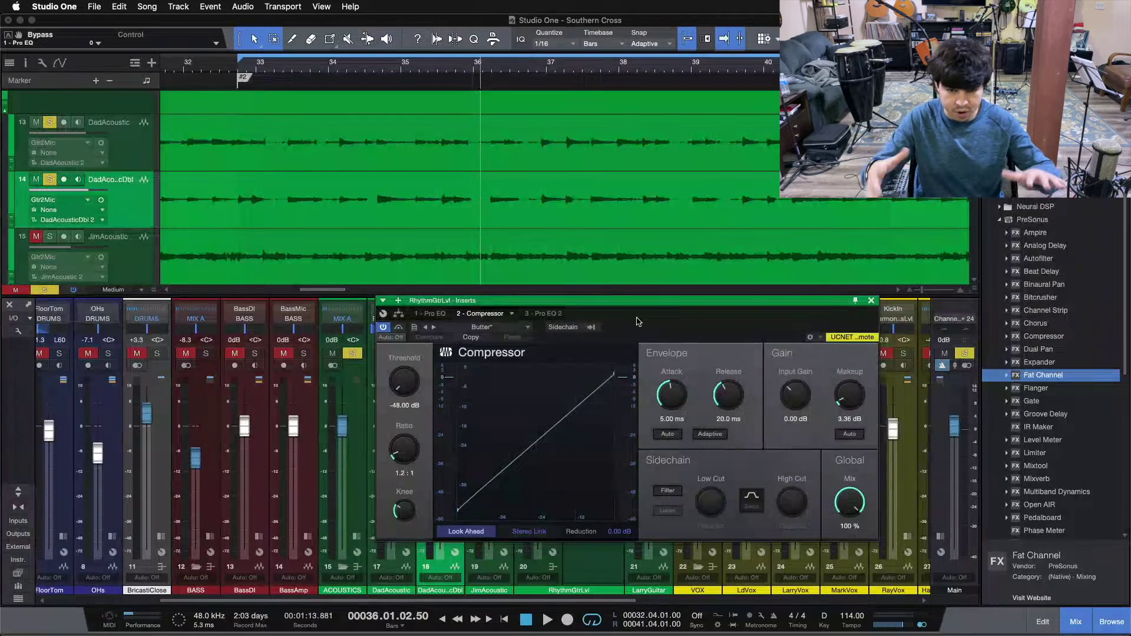
- Compare the rhythm guitars with the bus Compressor bypassed and active during playback, keeping its window clear of the waveforms
key("space")
left_click(399, 329)
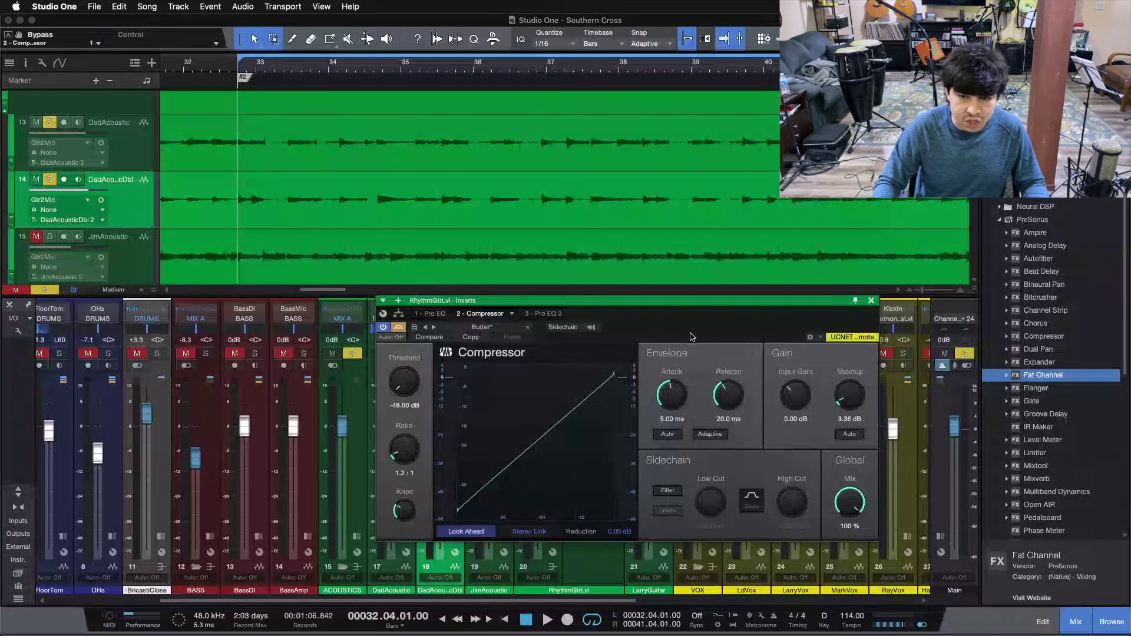
left_click_drag(696, 336, 699, 299)
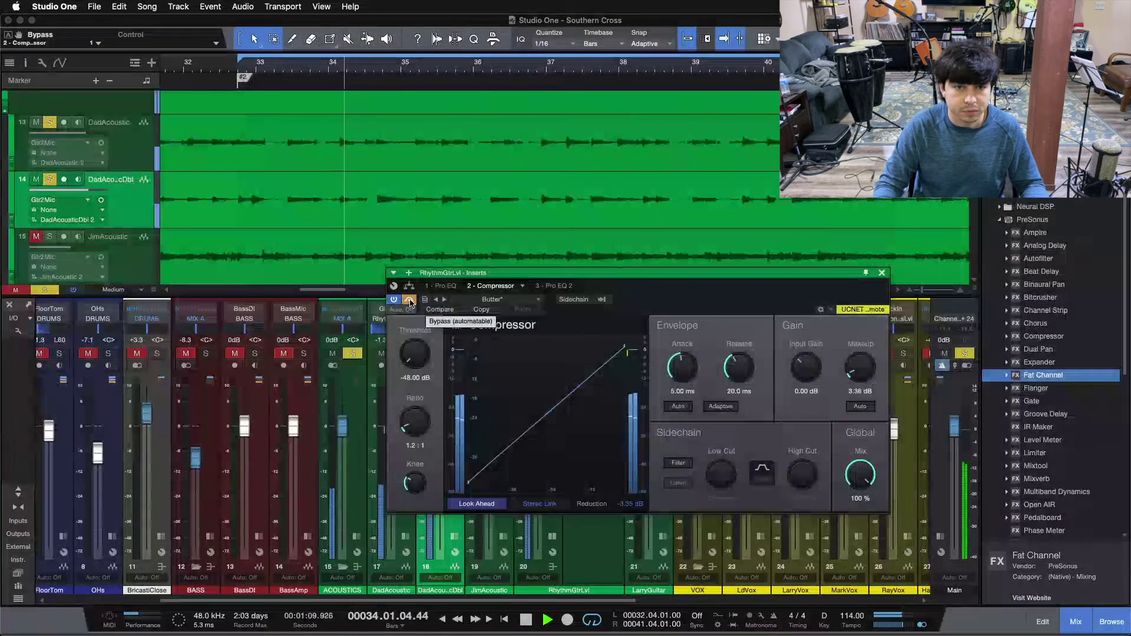
left_click(411, 302)
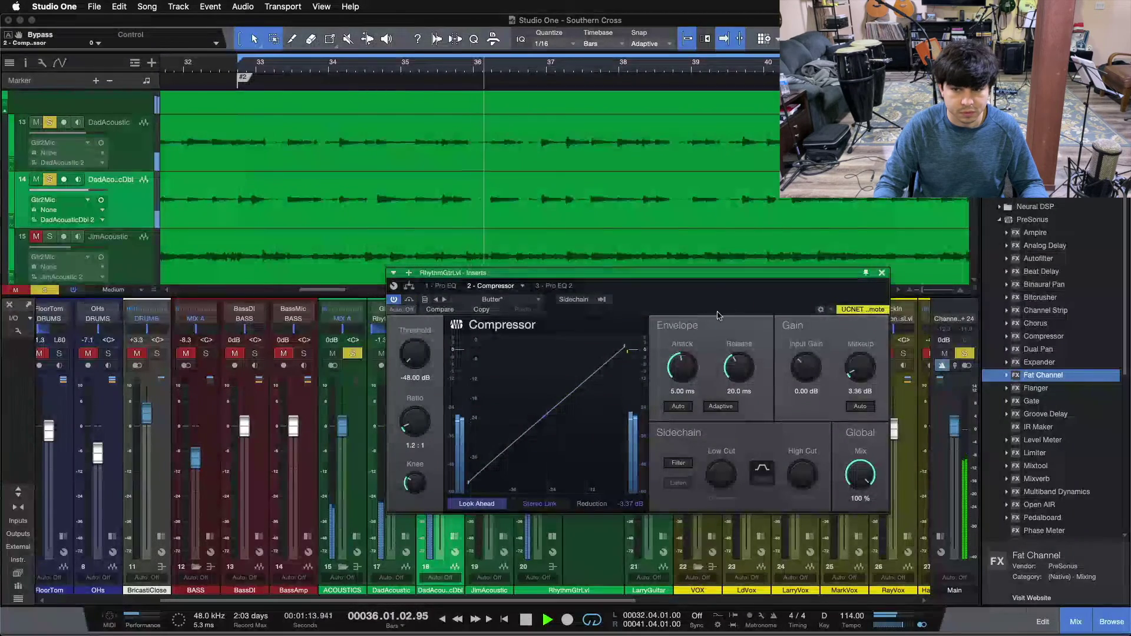
left_click_drag(682, 309, 627, 184)
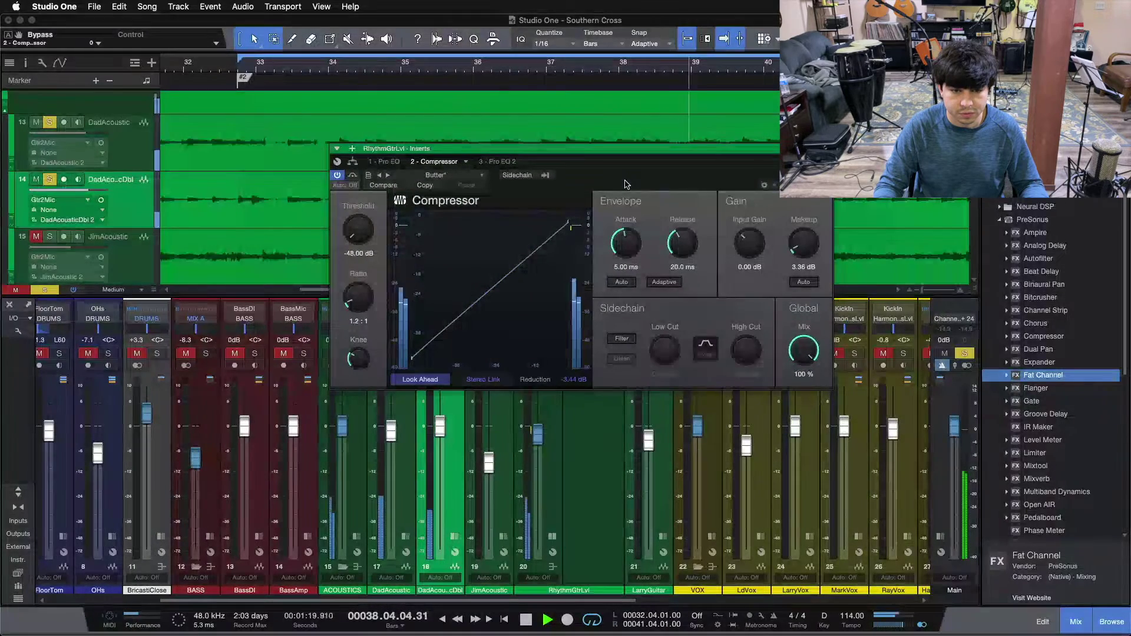
left_click_drag(626, 185, 621, 284)
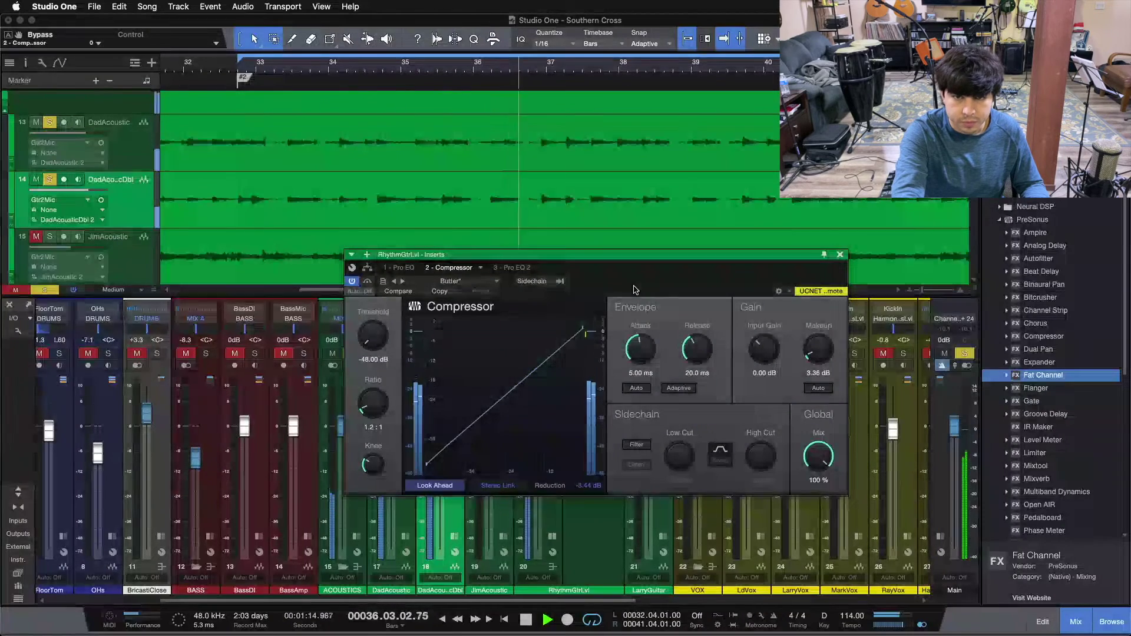
key("space")
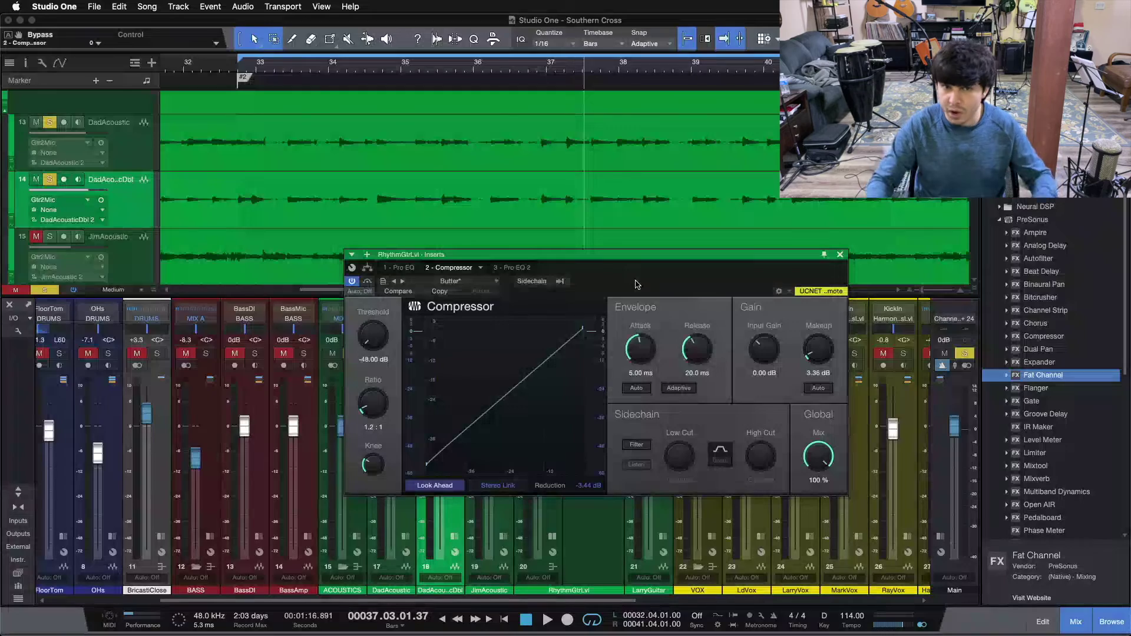
- Open the Pro EQ 2 insert on the RhythmGtrLvl bus and move its window so all bands are in view
left_click(510, 268)
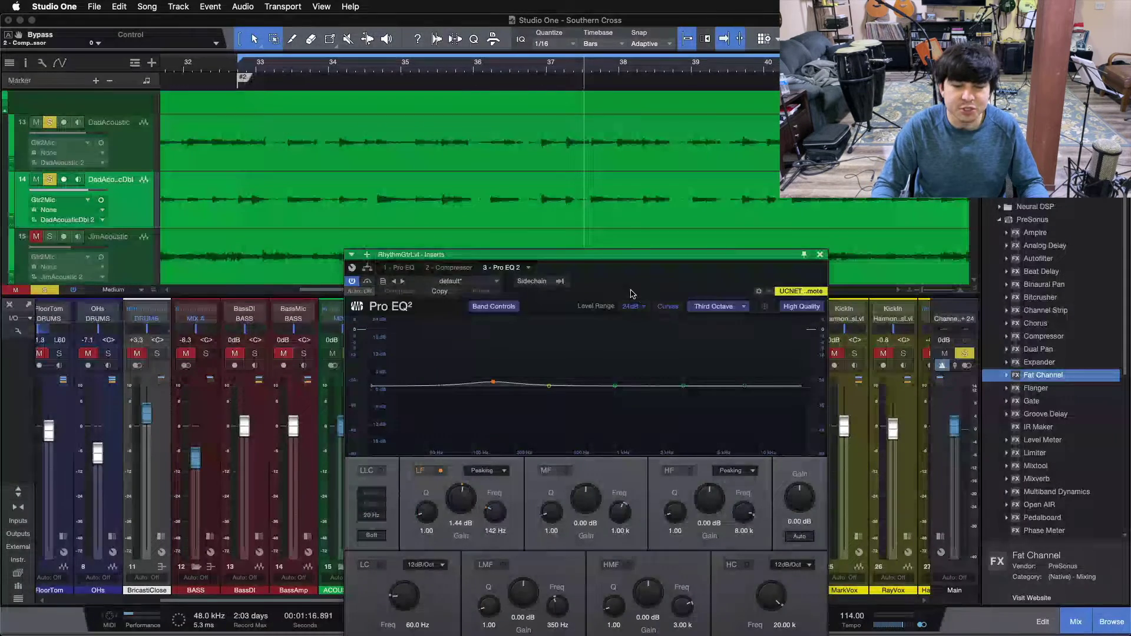
left_click_drag(442, 254, 343, 204)
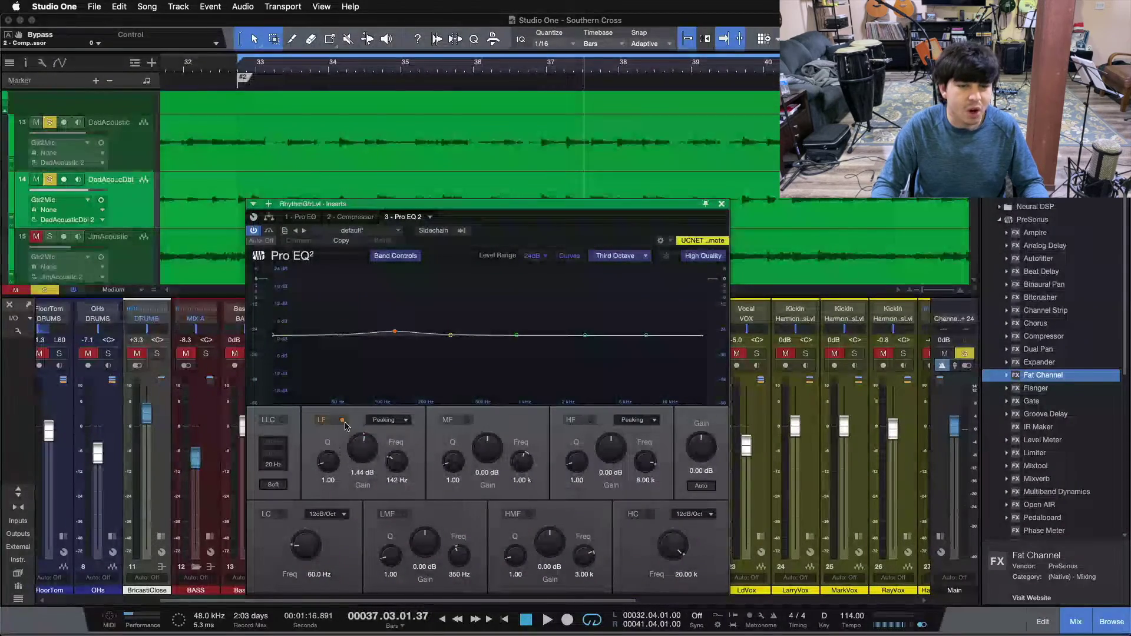
left_click(467, 419)
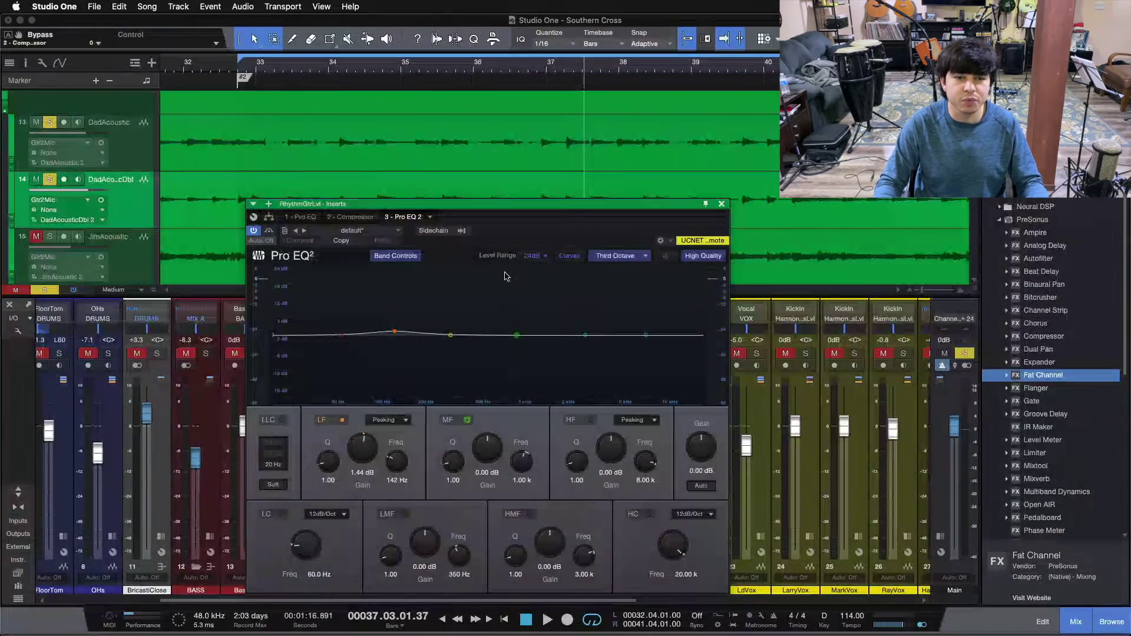
- Compare the rhythm guitars with the bus's Pro EQ 2 bypassed and active during playback from the loop start
key("space")
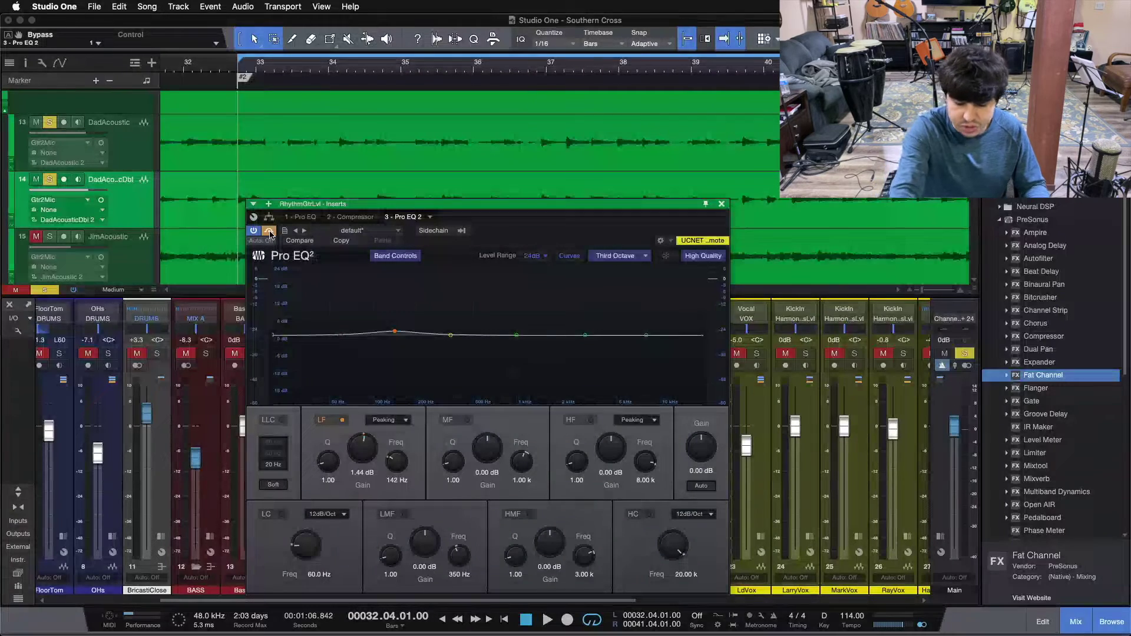
key("space")
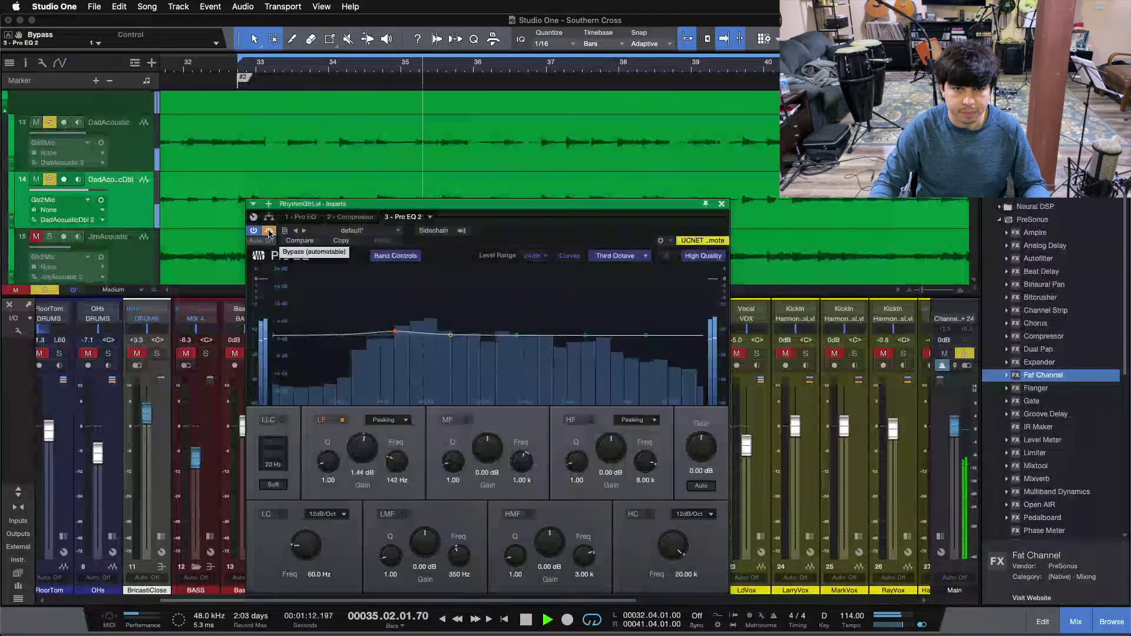
left_click(269, 232)
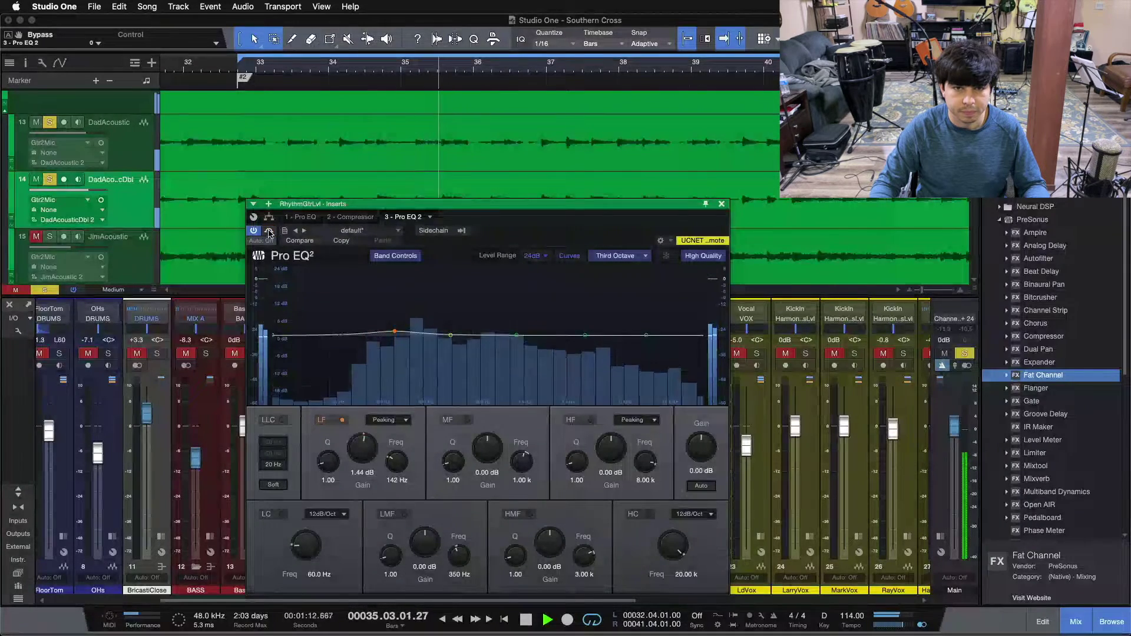
left_click(723, 204)
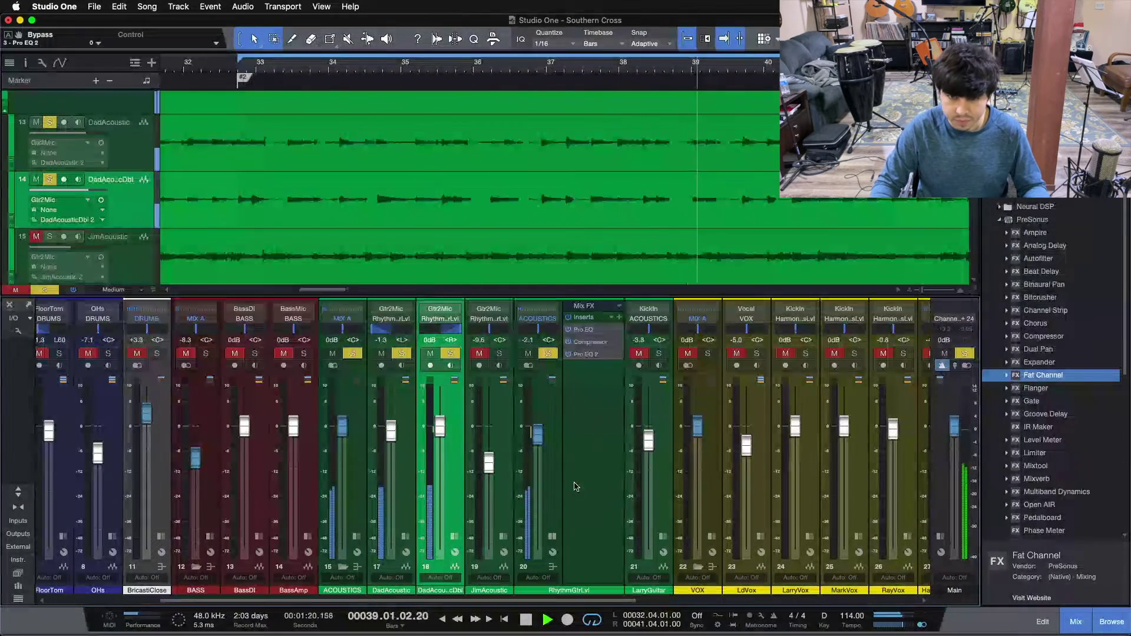
left_click(586, 354)
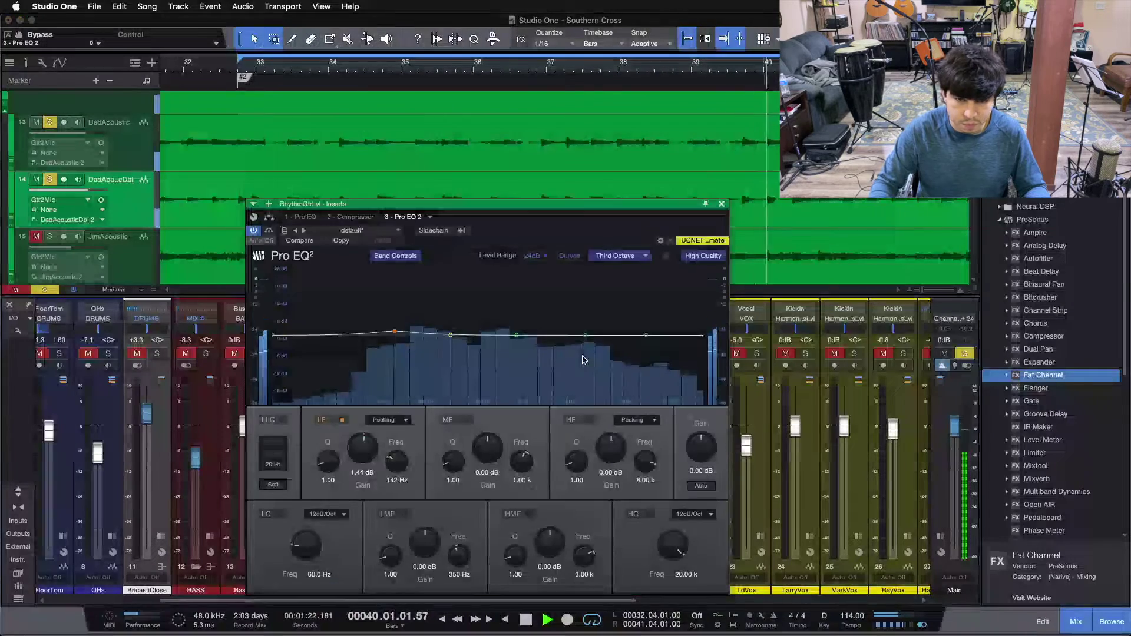
key("space")
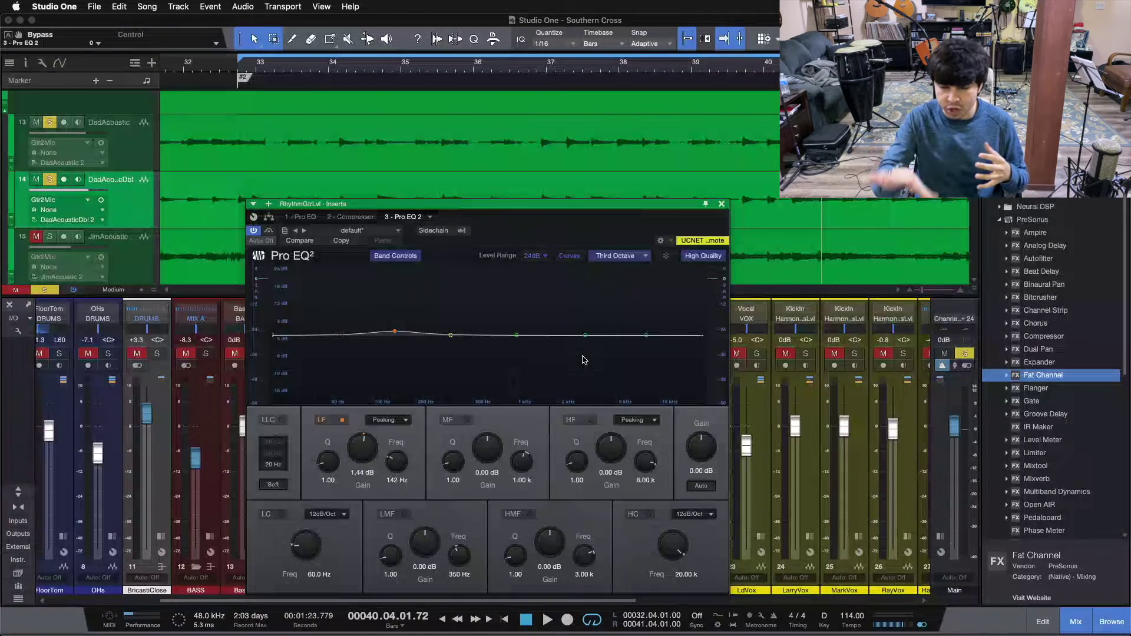
- Close the inserts window, clear the solos and play the full mix from the loop start
left_click(722, 204)
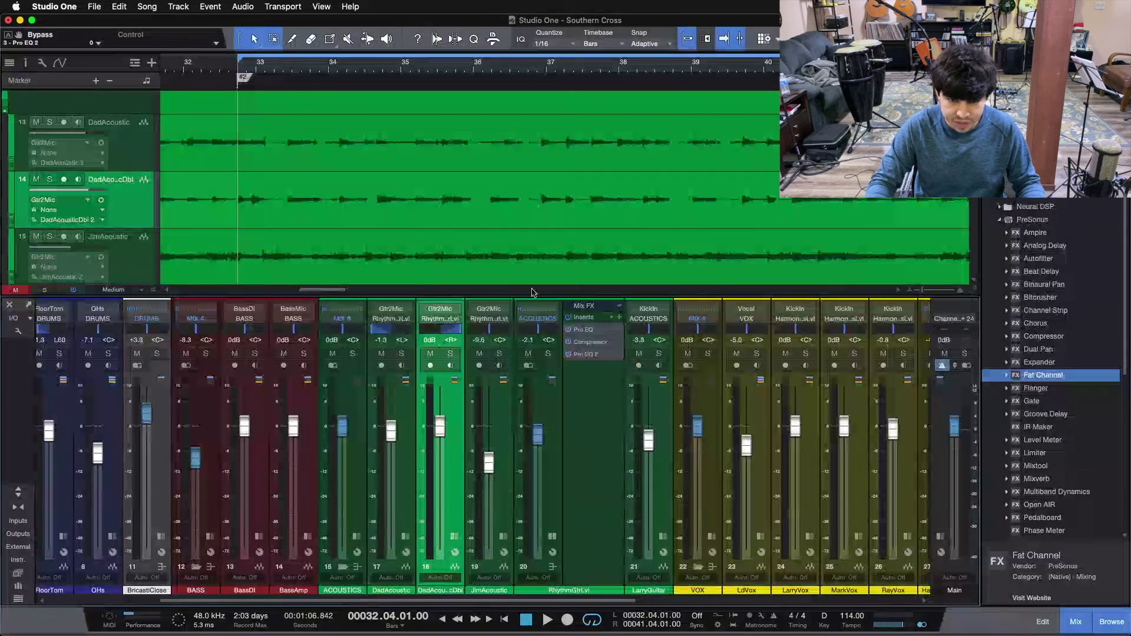
key("space")
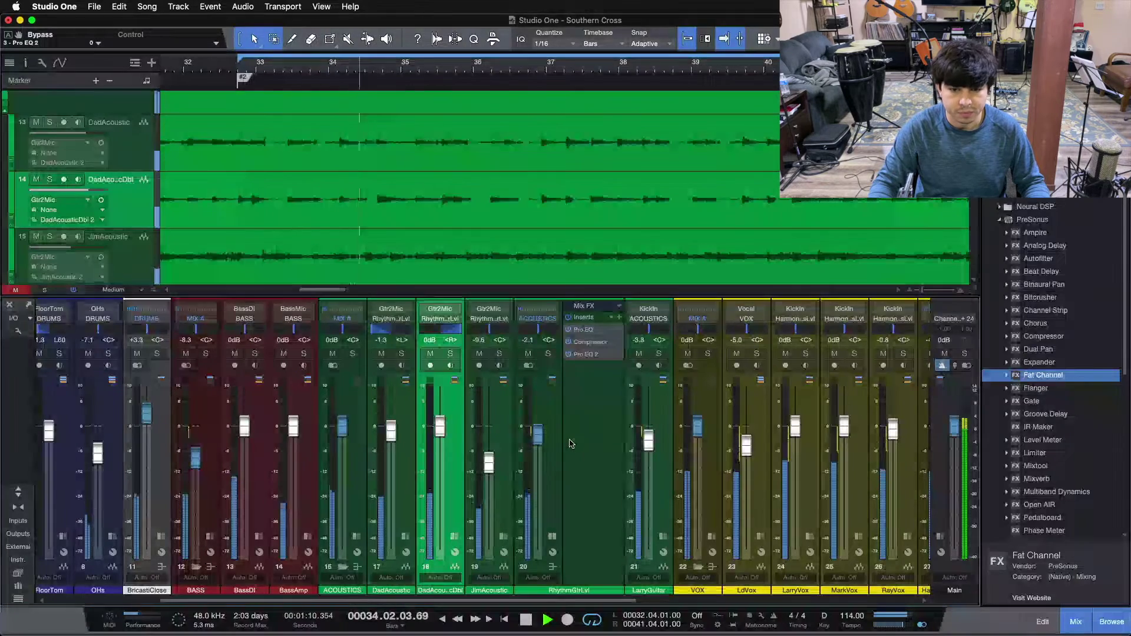
left_click_drag(517, 601, 526, 602)
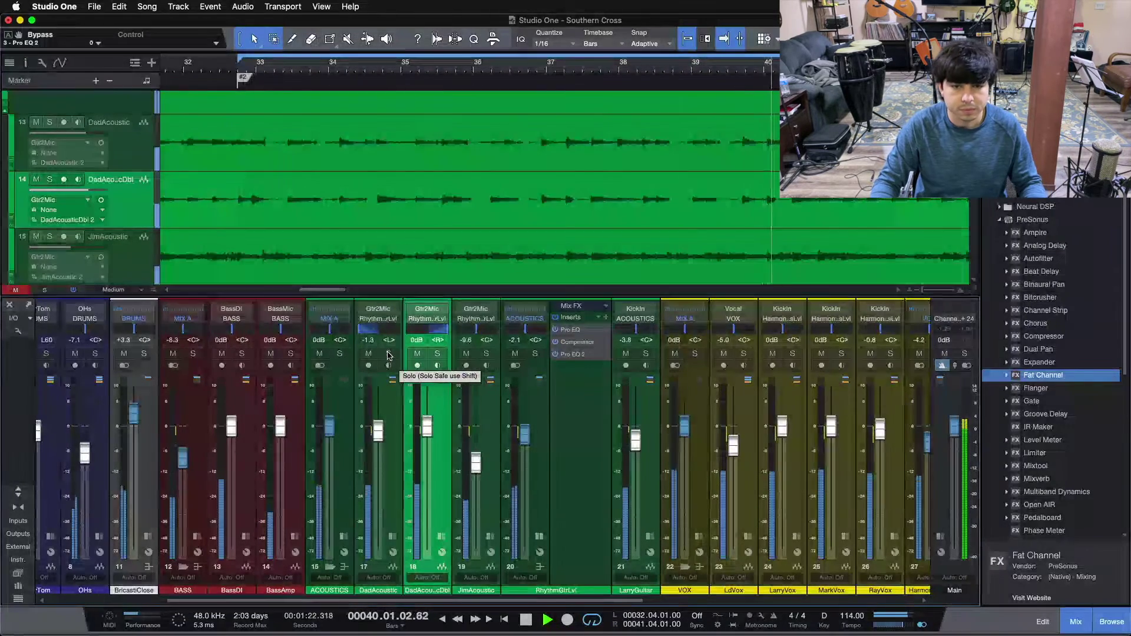
- Solo the RhythmGtrLvl bus during playback and expand the insert sections of the DadAcousticDbl and DadAcoustic channels
left_click(534, 353)
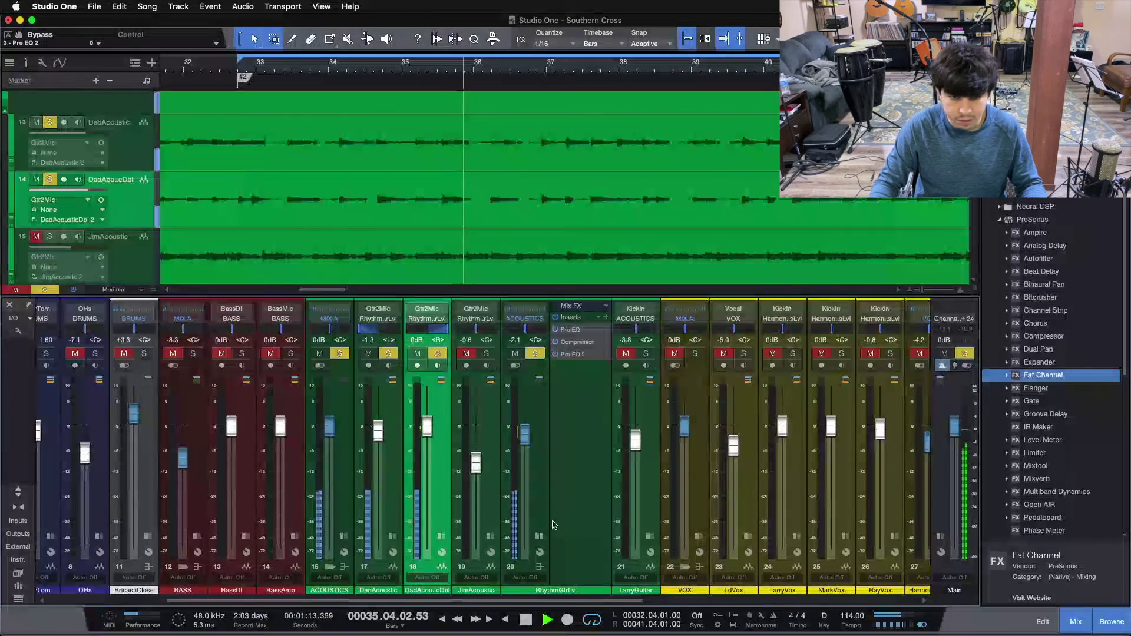
left_click(442, 537)
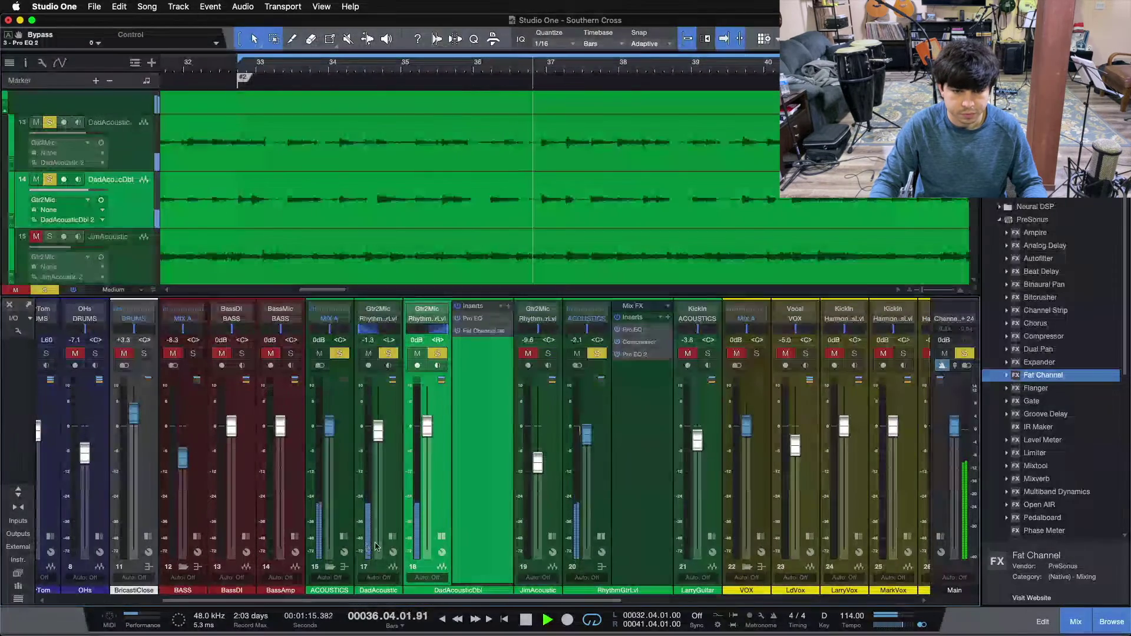
left_click(392, 536)
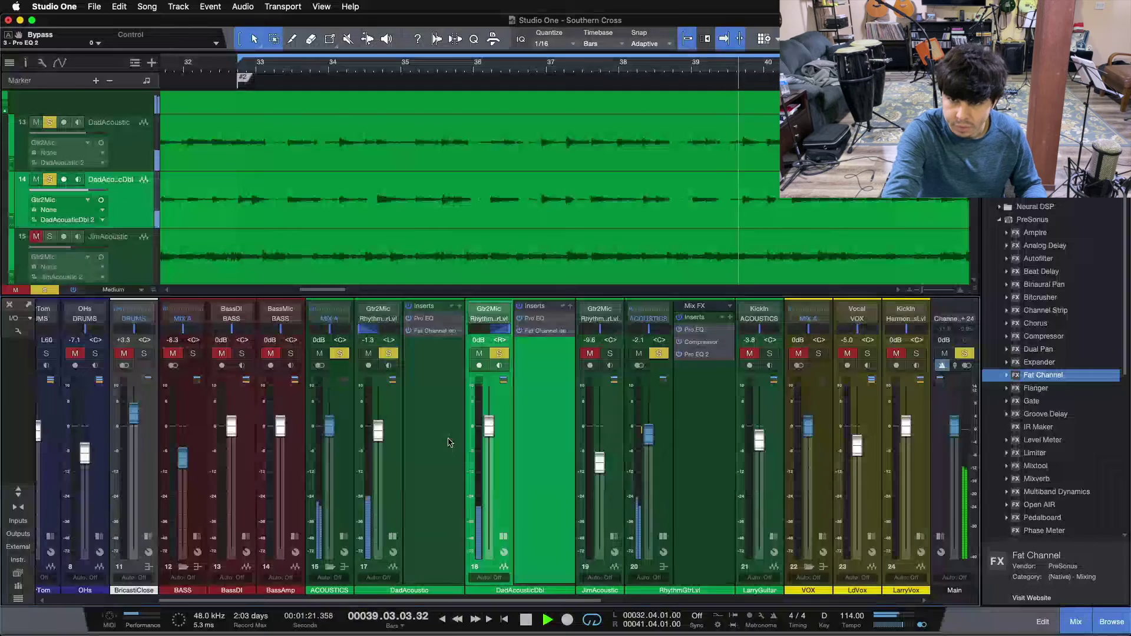
key("space")
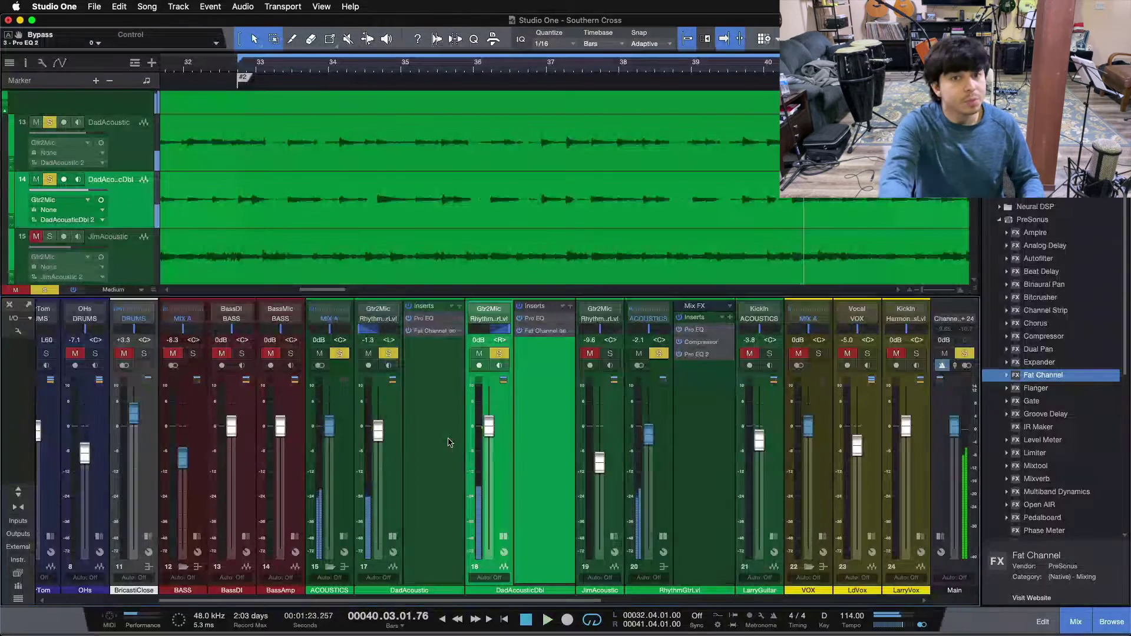
- Review the Pro EQ and Fat Channel compressor settings on the DadAcoustic channel and close the inserts window
left_click(448, 442)
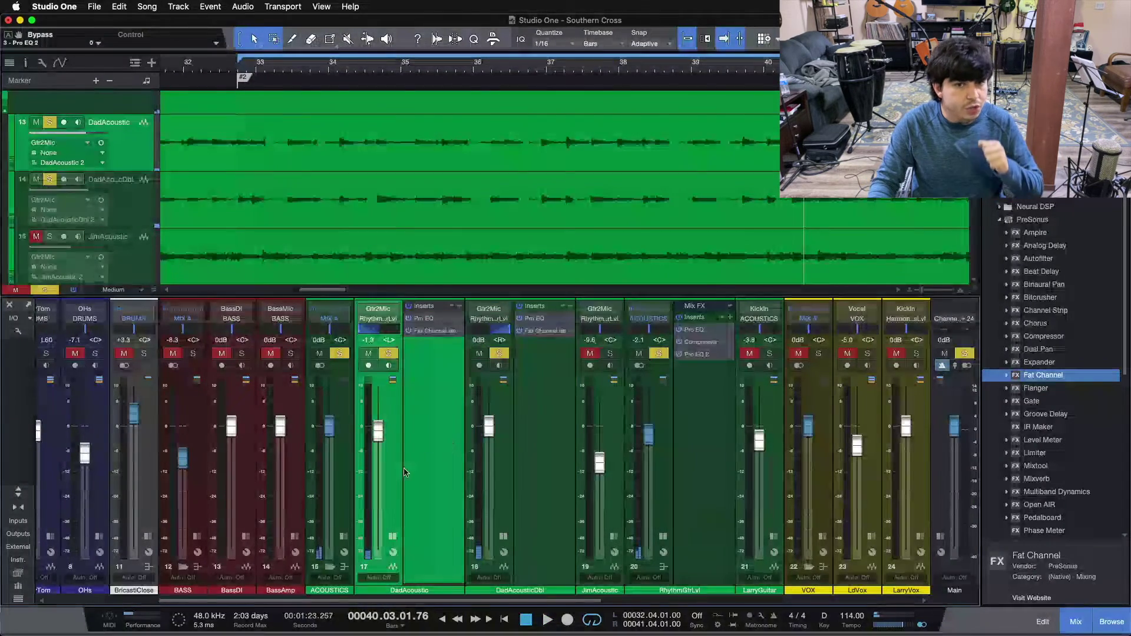
left_click(432, 322)
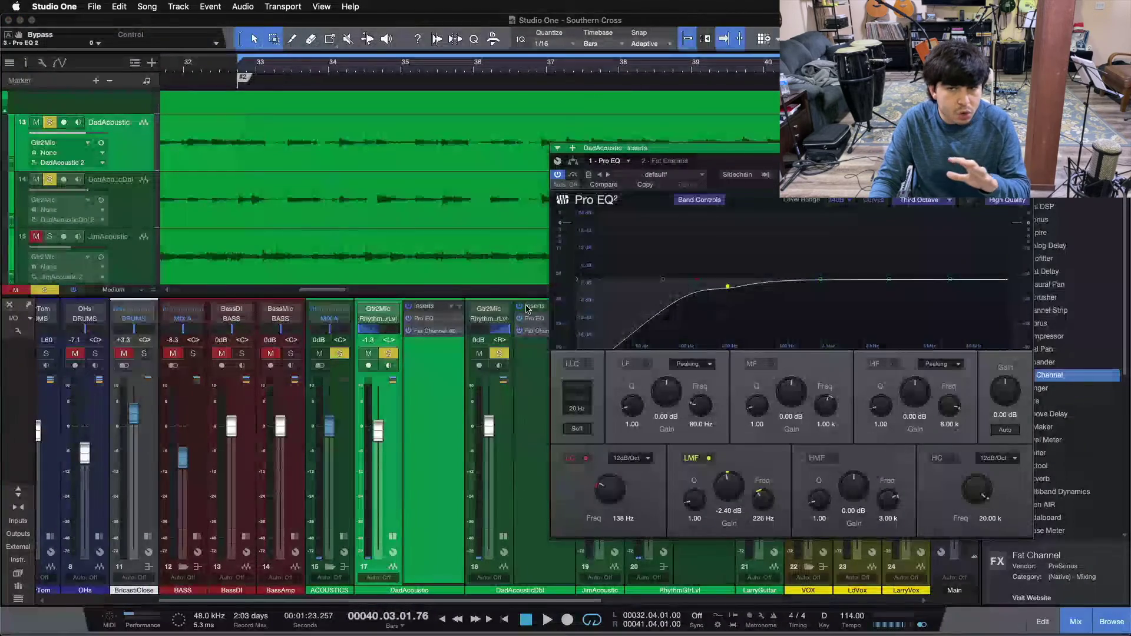
left_click(656, 161)
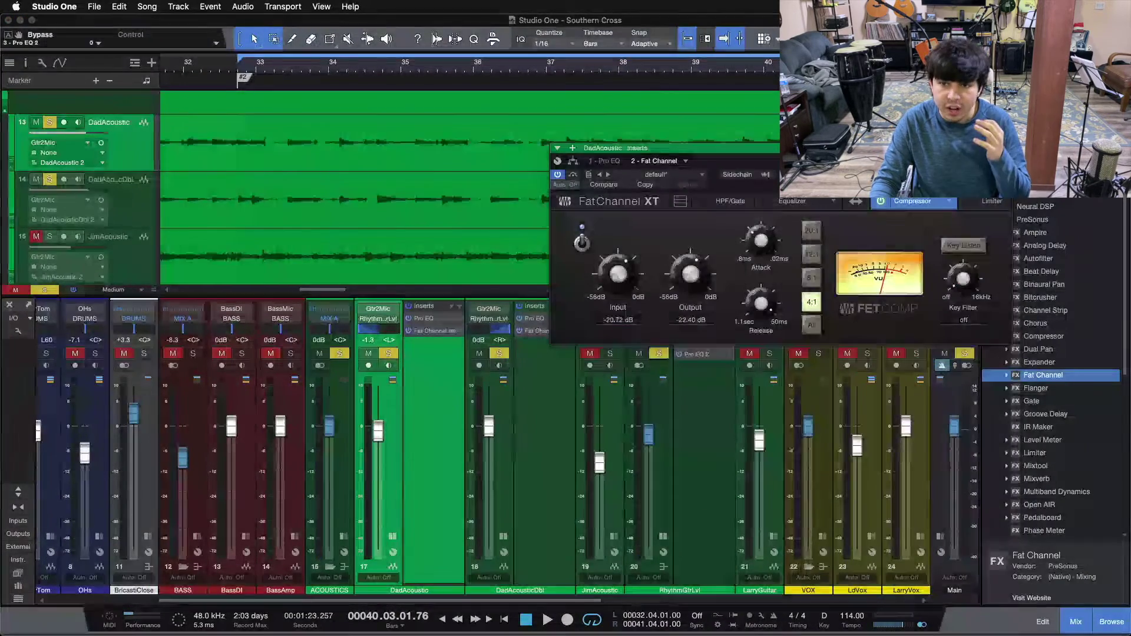
left_click(847, 201)
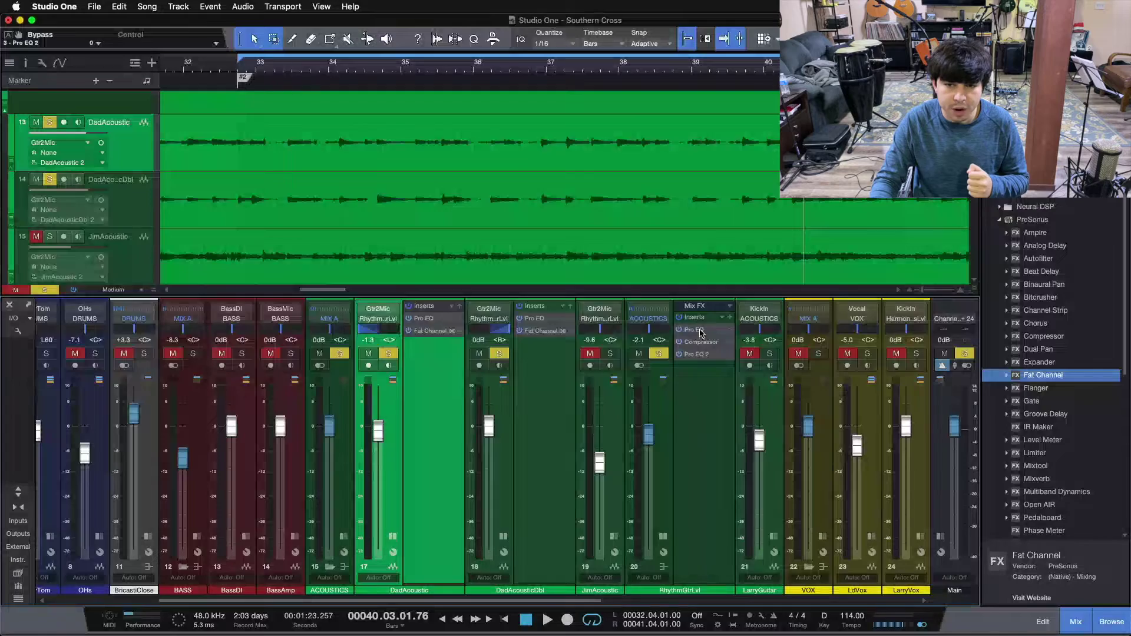
- Review the RhythmGtrLvl bus's Pro EQ, Compressor and Pro EQ 2 inserts in turn and close their window
double_click(704, 352)
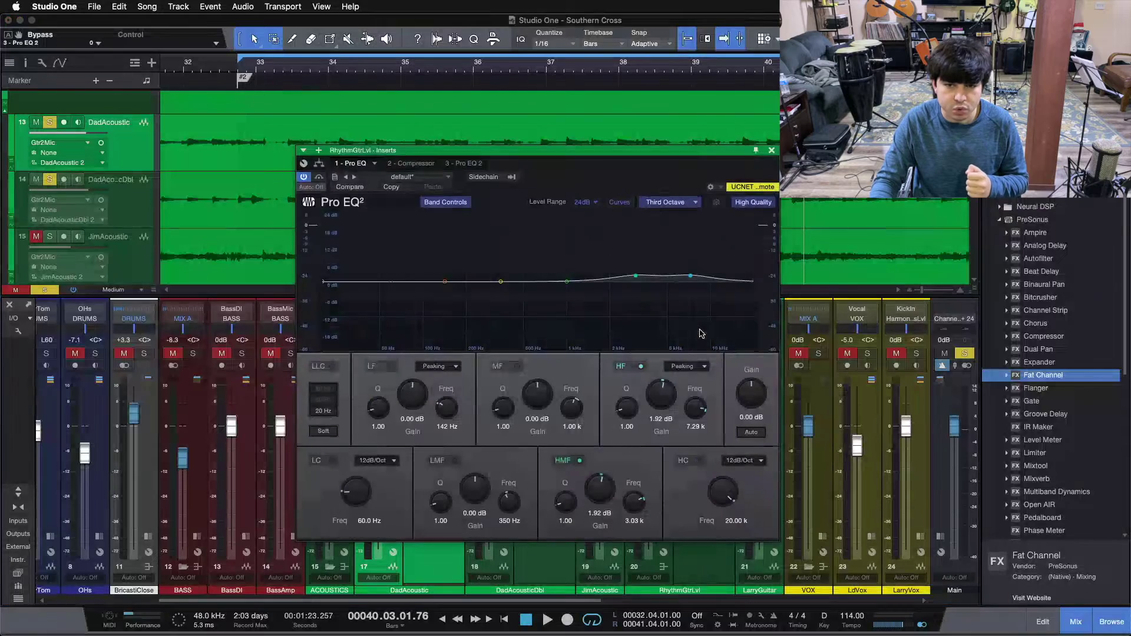
left_click(419, 165)
left_click(455, 165)
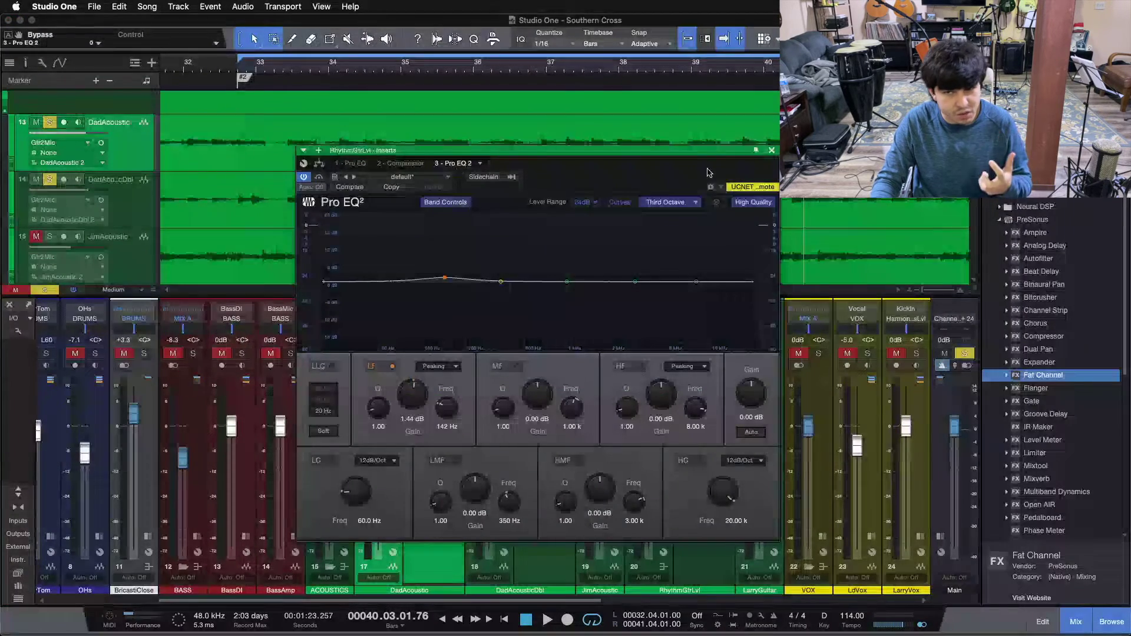
left_click(771, 152)
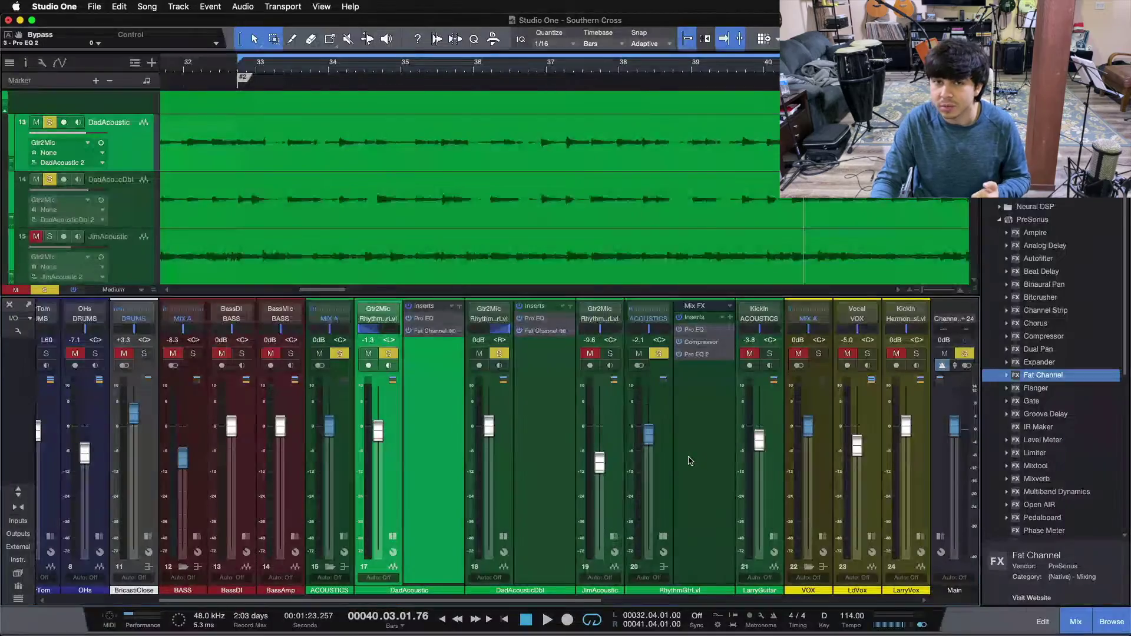